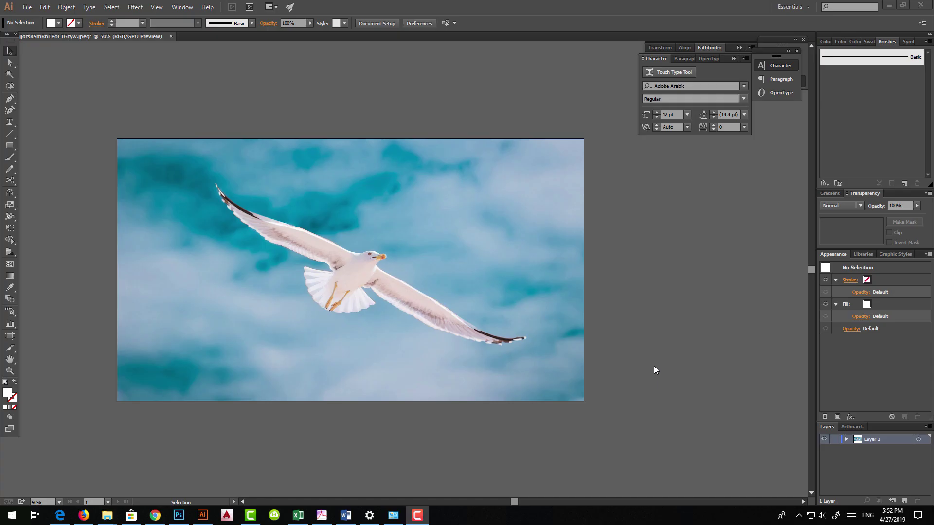
# - Draw a large rectangle over the middle of the seagull photo
pyautogui.press('space')
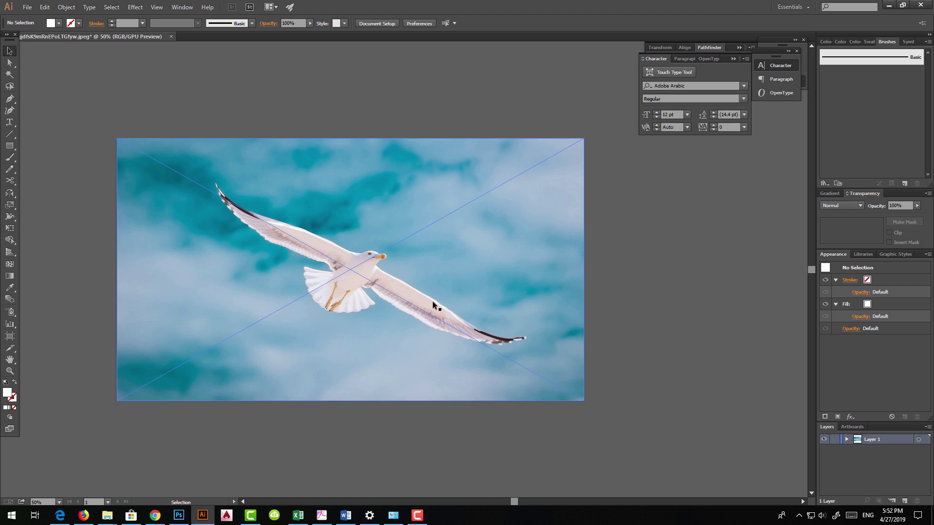
pyautogui.moveTo(402, 292); pyautogui.dragTo(400, 268)
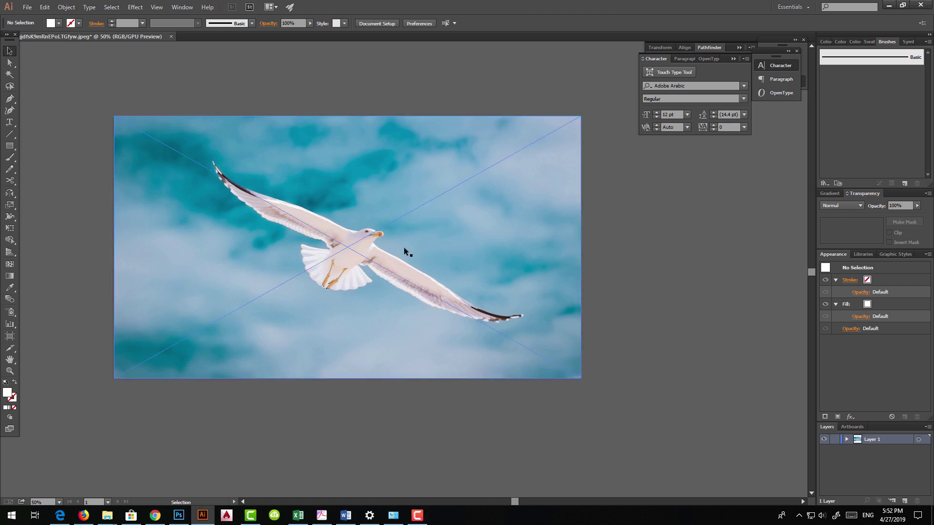
pyautogui.click(343, 229)
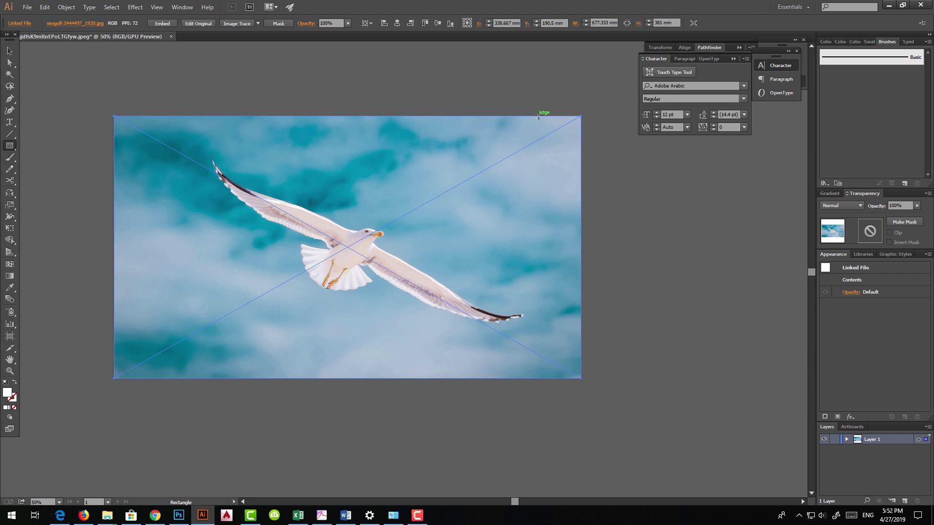
pyautogui.moveTo(534, 164)
pyautogui.mouseDown()
pyautogui.moveTo(214, 389)
pyautogui.moveTo(187, 347)
pyautogui.mouseUp()
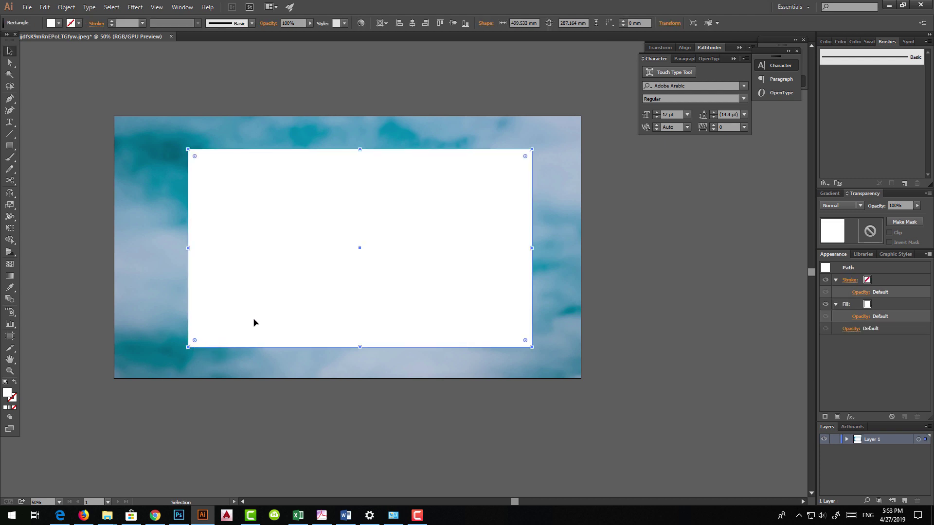
# - Try clipping the photo to the rectangle, then undo and delete the rectangle
pyautogui.moveTo(320, 88)
pyautogui.mouseDown()
pyautogui.moveTo(278, 211)
pyautogui.moveTo(313, 171)
pyautogui.mouseUp()
pyautogui.rightClick(313, 170)
pyautogui.click(342, 226)
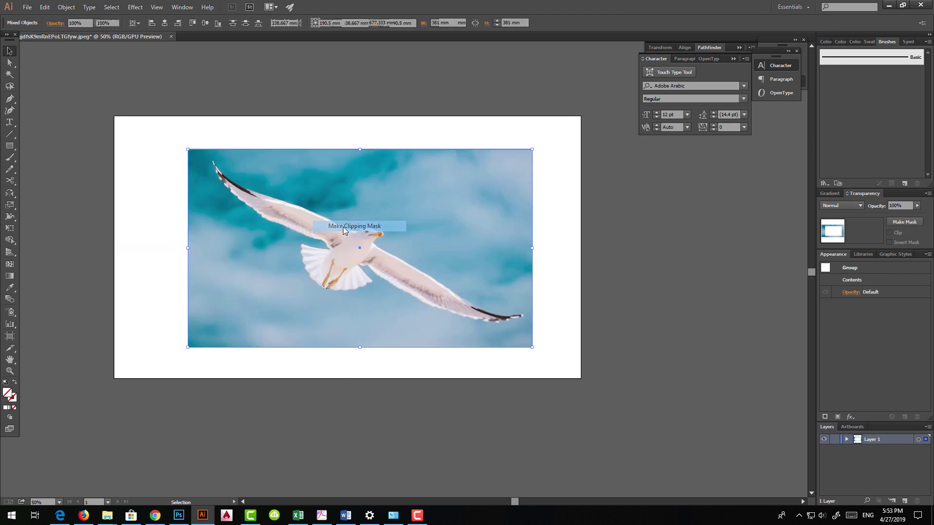
pyautogui.hotkey('ctrl', 'z')
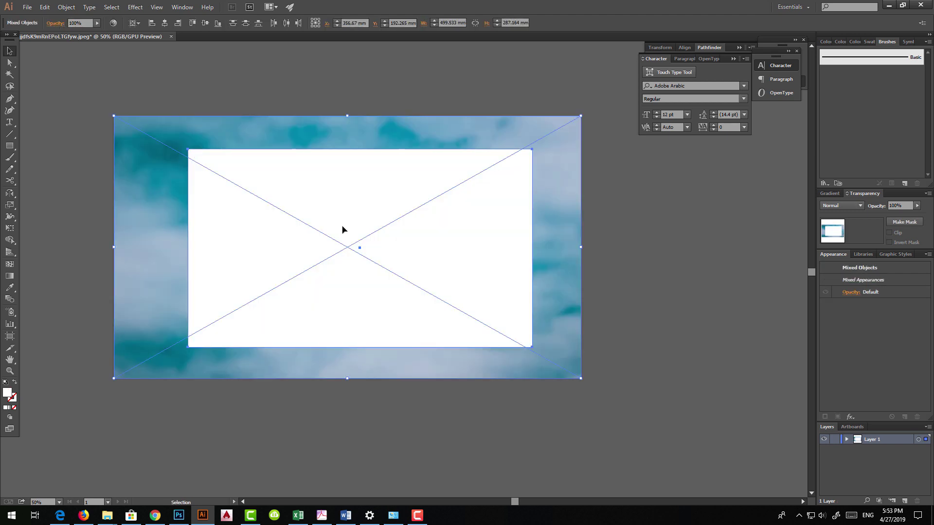
pyautogui.click(360, 98)
pyautogui.click(363, 184)
pyautogui.press('Delete')
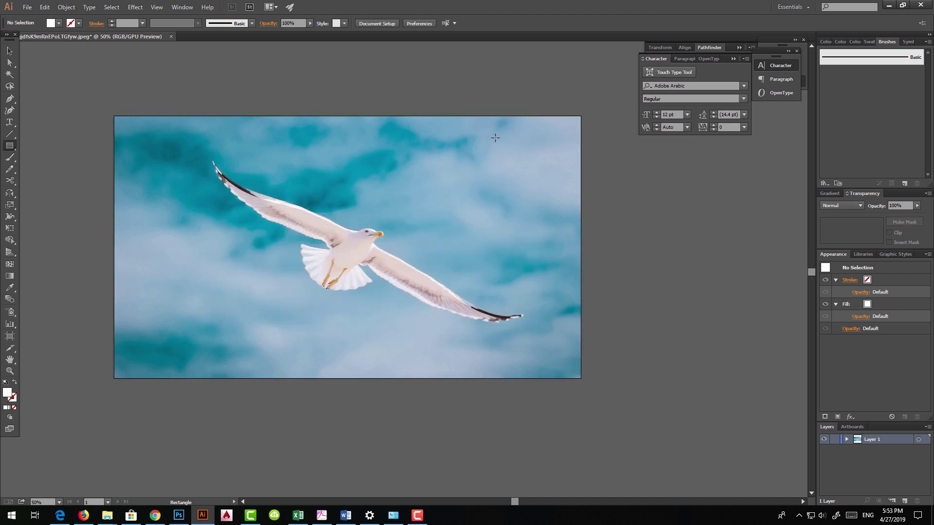
# - Draw a tall narrow strip and duplicate it into four strips across the photo
pyautogui.moveTo(468, 226); pyautogui.dragTo(445, 364)
pyautogui.moveTo(475, 310); pyautogui.dragTo(416, 314)
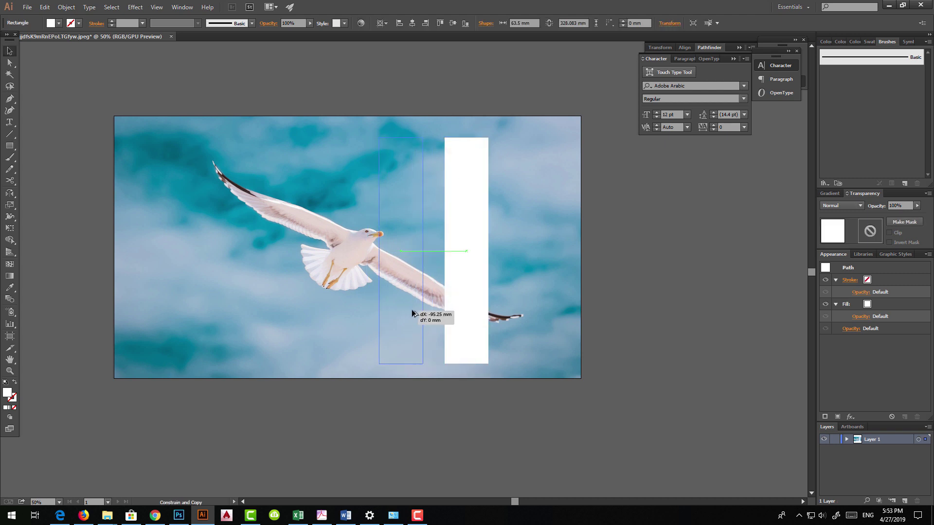
pyautogui.hotkey('ctrl', 'd')
pyautogui.hotkey('ctrl', 'd')
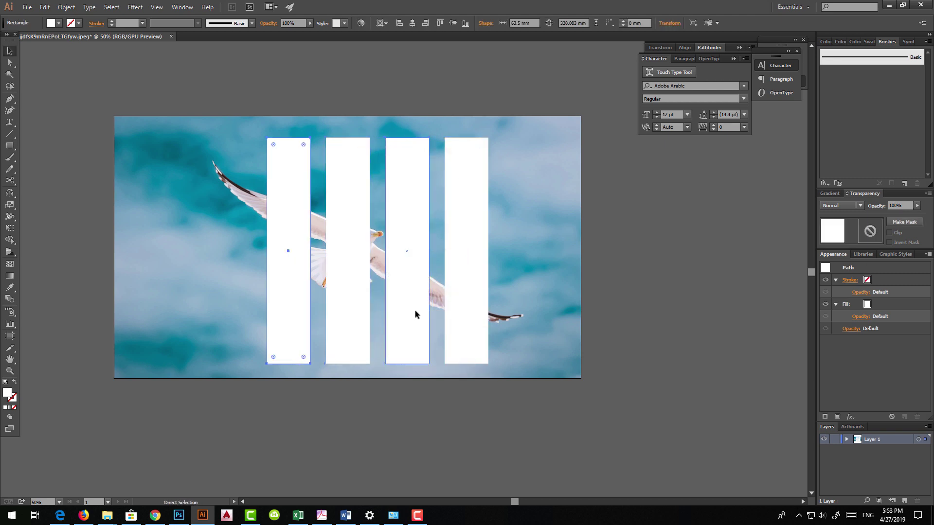
pyautogui.keyDown('shift'); pyautogui.click(416, 308); pyautogui.keyUp('shift')
pyautogui.keyDown('shift'); pyautogui.click(354, 283); pyautogui.keyUp('shift')
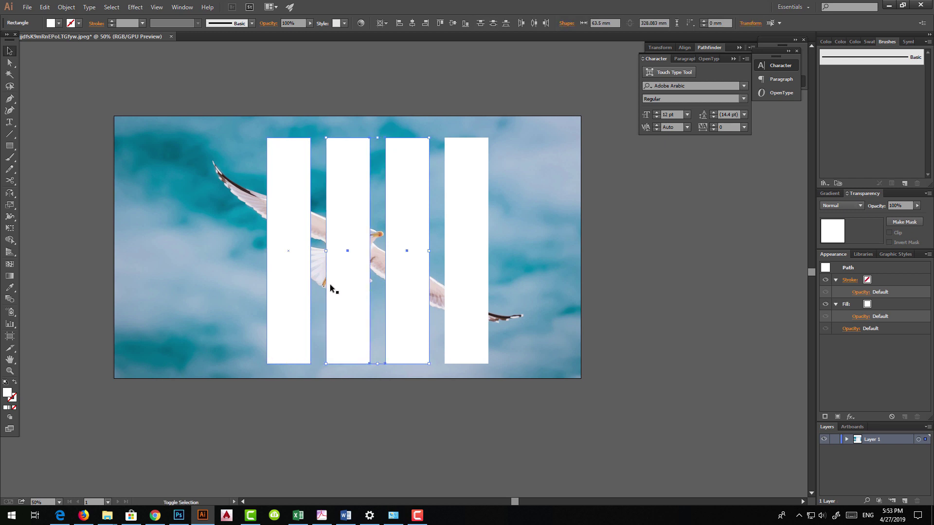
pyautogui.moveTo(404, 216); pyautogui.dragTo(393, 213)
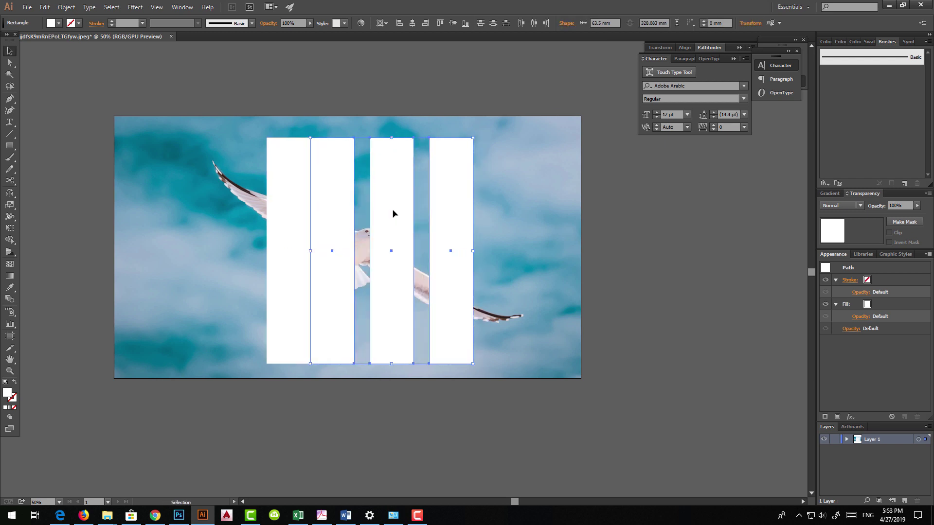
pyautogui.hotkey('ctrl', 'z')
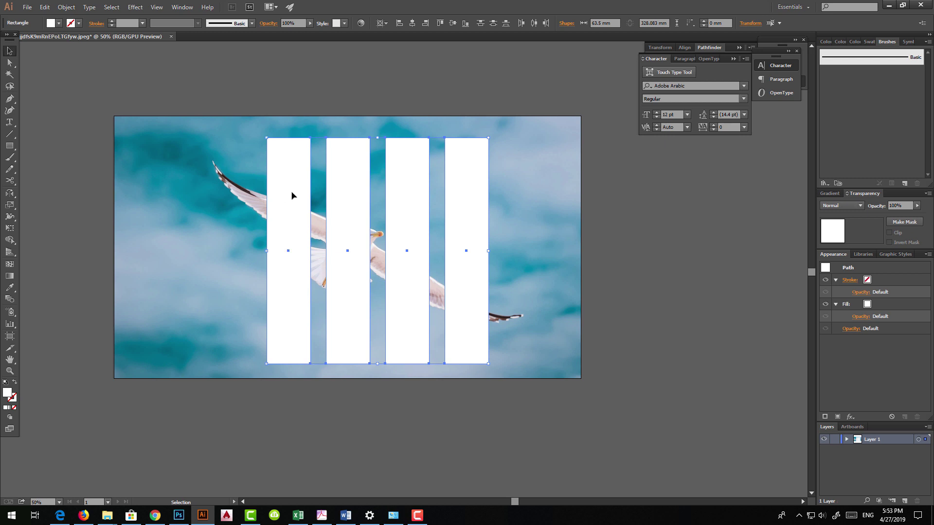
# - Group the four strips and make them one compound path
pyautogui.moveTo(292, 196); pyautogui.dragTo(281, 195)
pyautogui.rightClick(278, 192)
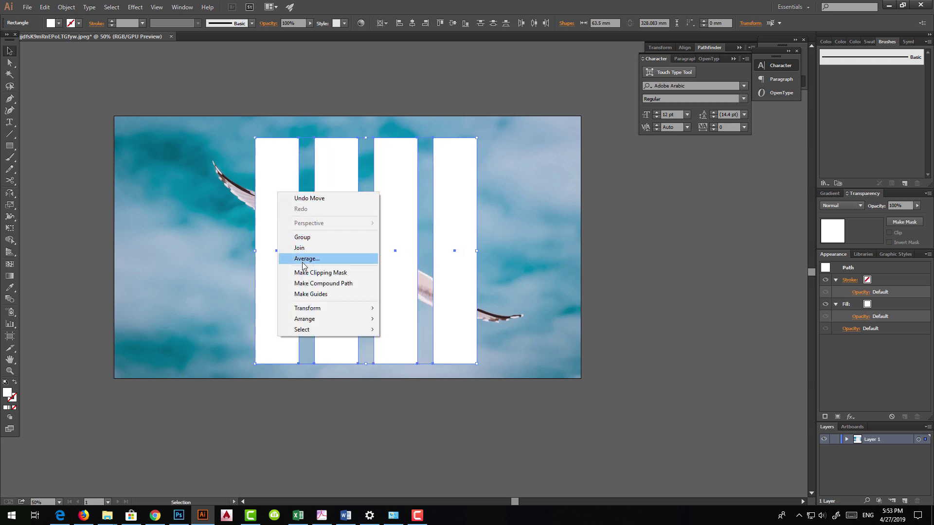
pyautogui.click(298, 237)
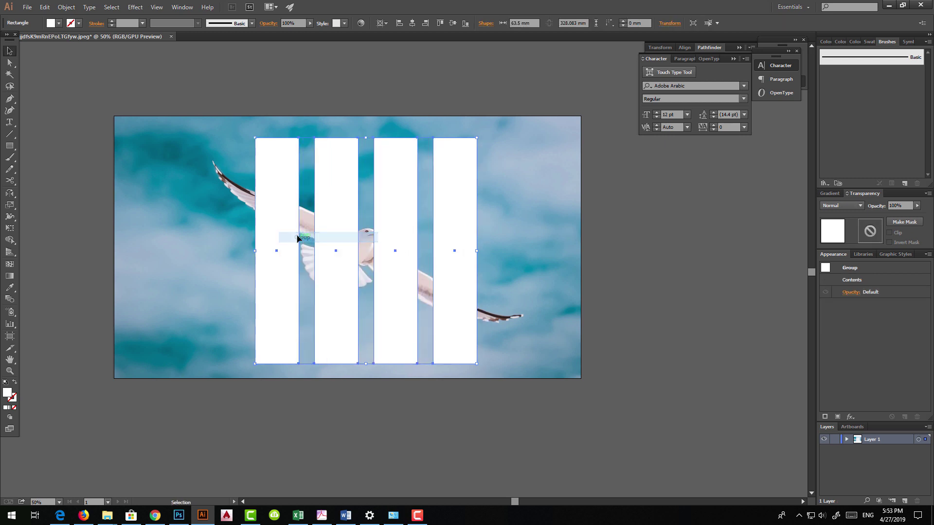
pyautogui.moveTo(298, 237); pyautogui.dragTo(292, 233)
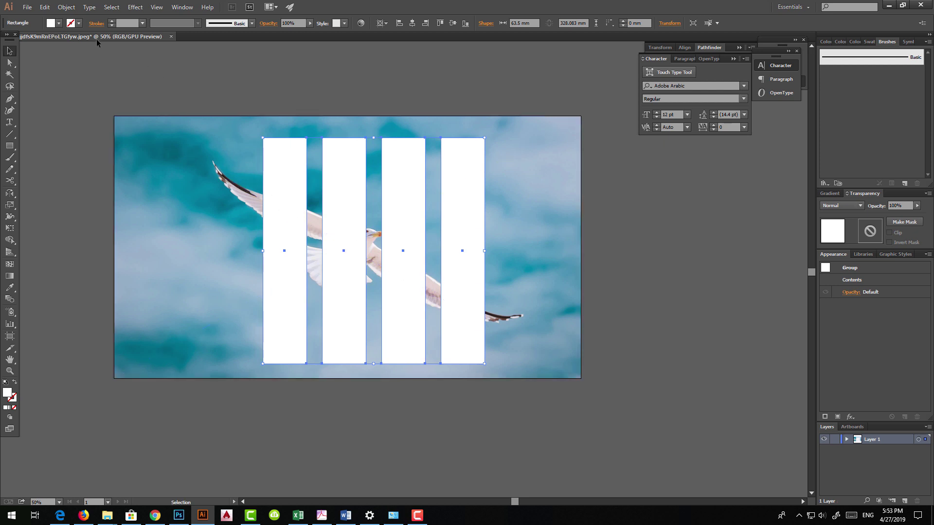
pyautogui.click(59, 9)
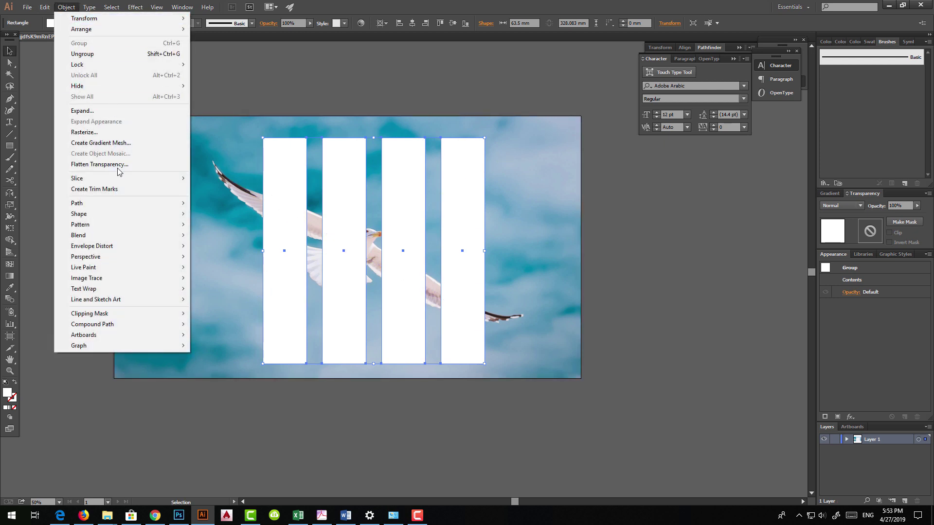
pyautogui.moveTo(92, 324)
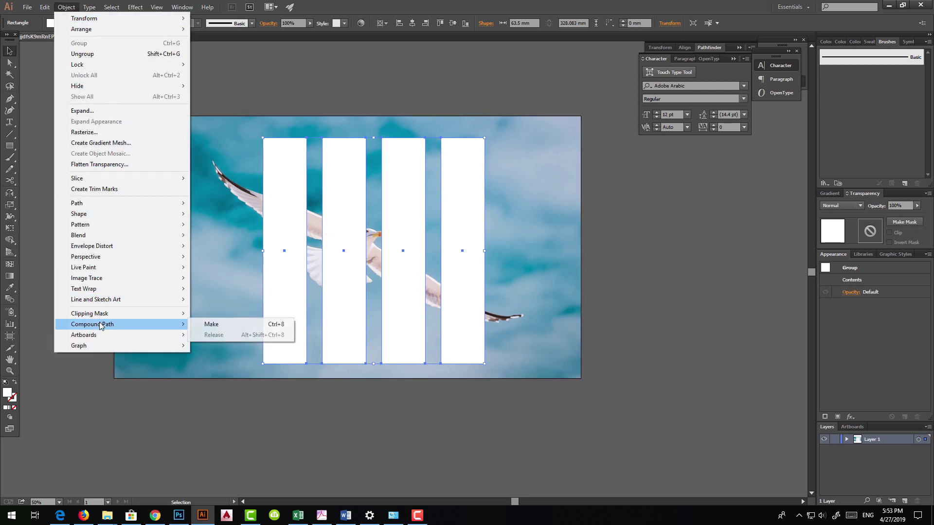
pyautogui.click(210, 324)
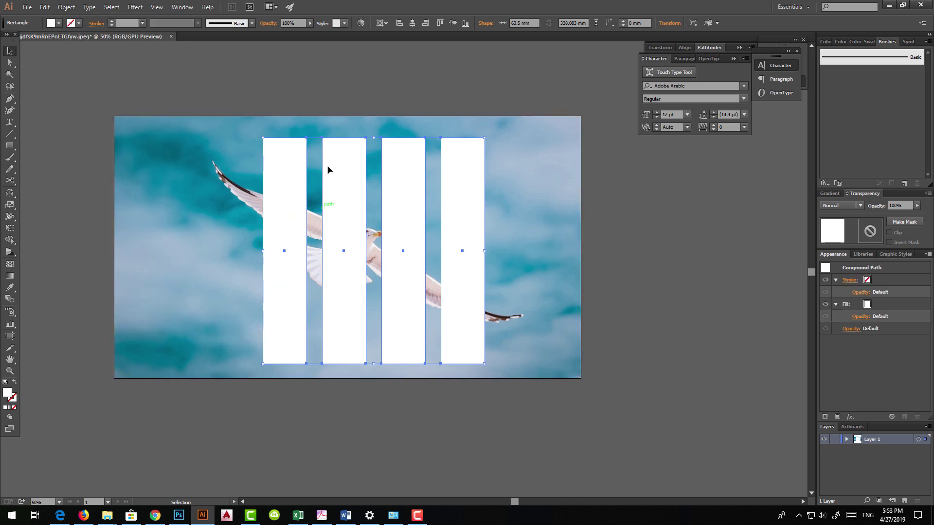
pyautogui.hotkey('ctrl', 'a')
pyautogui.rightClick(273, 184)
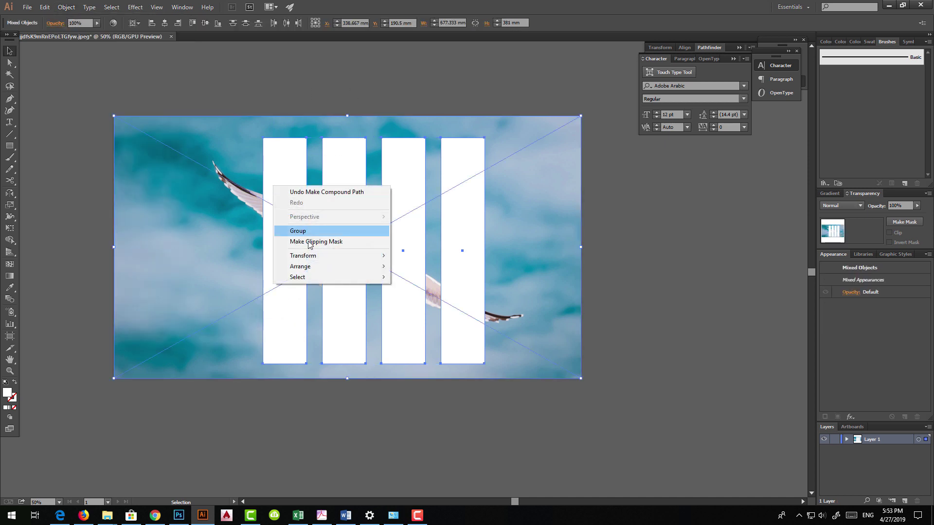
# - Clip the photo to the four strips and reposition the photo inside the clip group
pyautogui.click(310, 241)
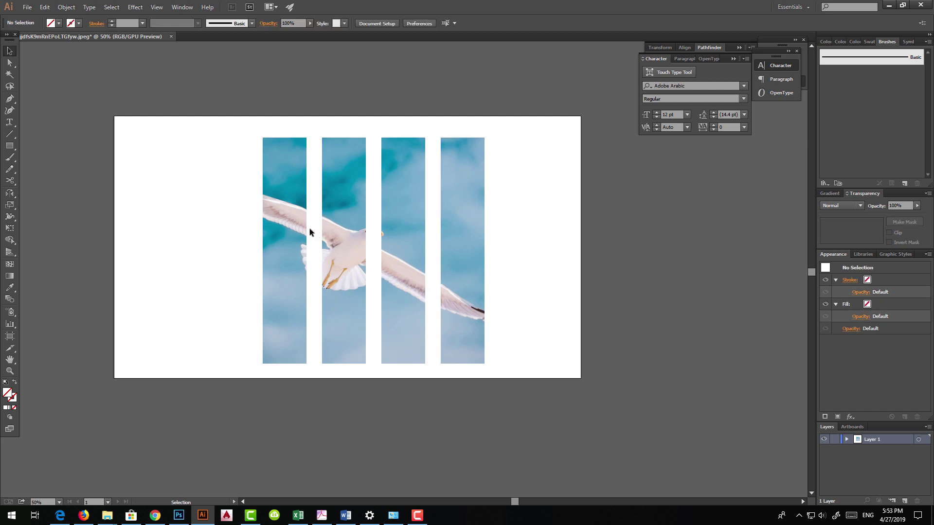
pyautogui.doubleClick(309, 229)
pyautogui.moveTo(180, 290); pyautogui.dragTo(207, 297)
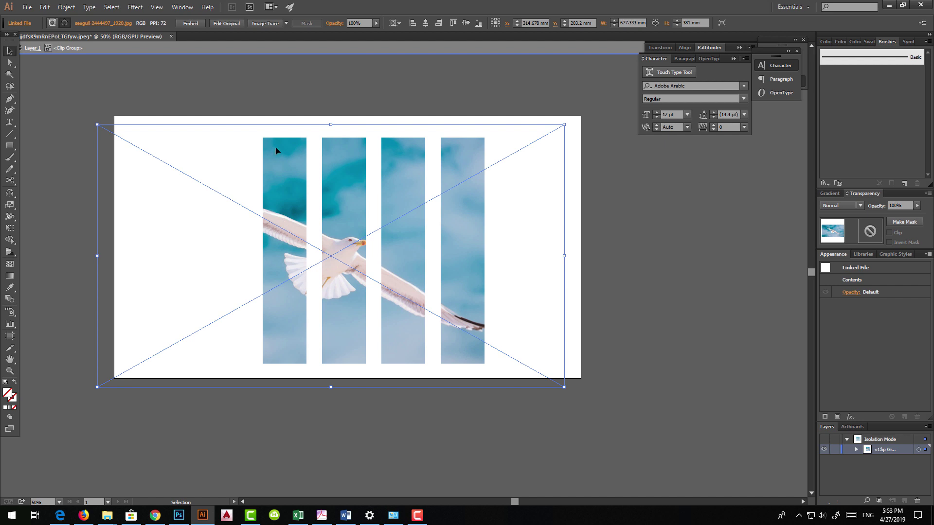
pyautogui.click(262, 169)
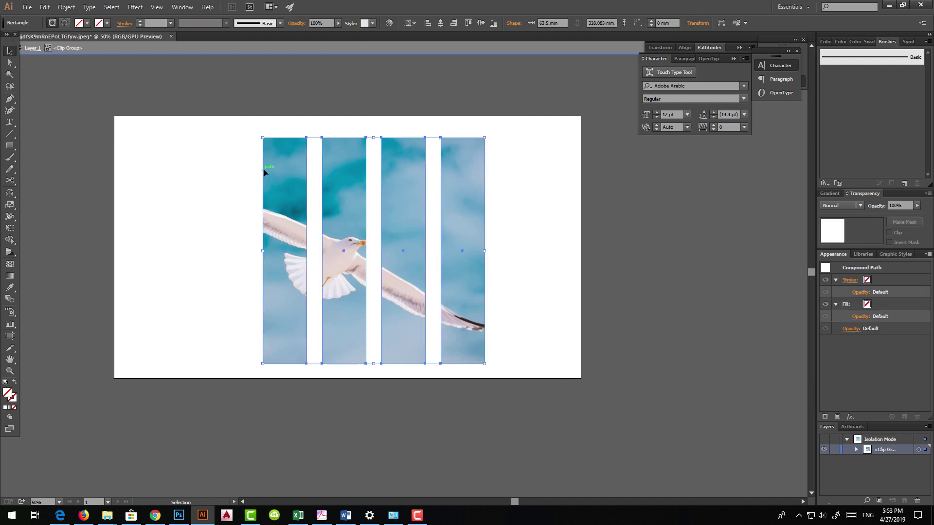
pyautogui.doubleClick(263, 172)
pyautogui.doubleClick(305, 62)
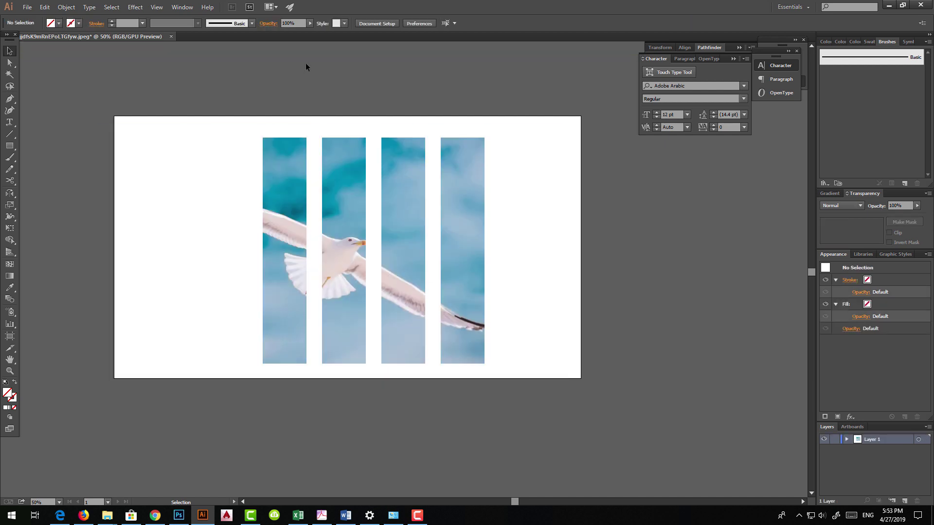
pyautogui.moveTo(324, 373); pyautogui.dragTo(330, 354)
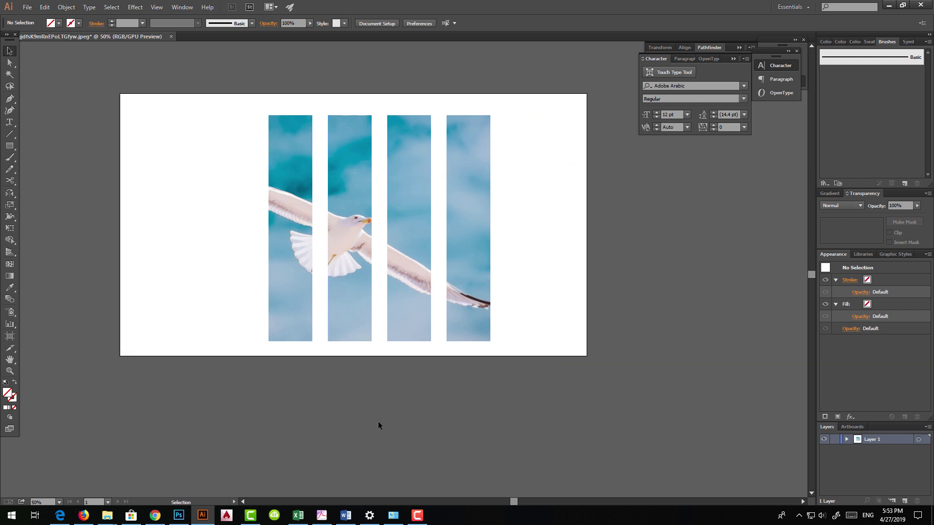
# - Undo the clipping mask and strips, leaving only the original photo
pyautogui.hotkey('ctrl', 'z')
pyautogui.hotkey('ctrl', 'z')
pyautogui.hotkey('ctrl', 'z')
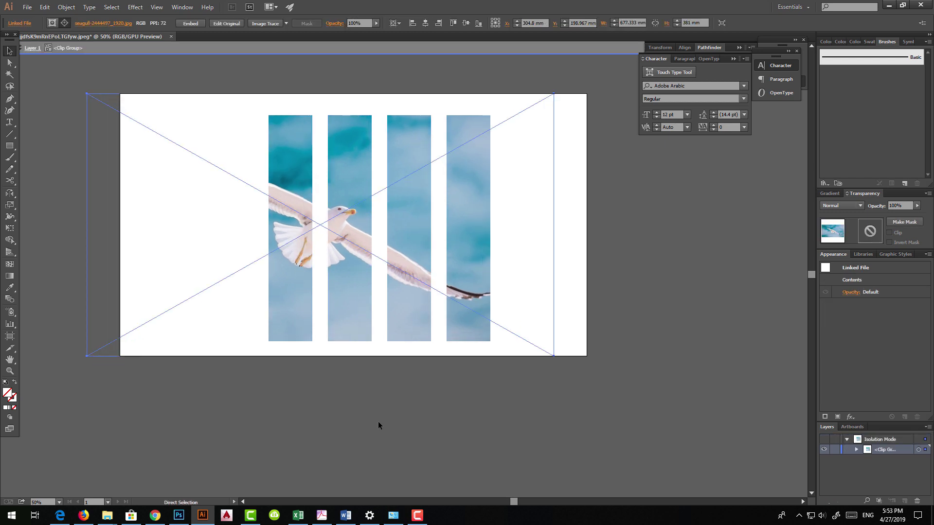
pyautogui.hotkey('ctrl', 'z')
pyautogui.hotkey('ctrl', 'z')
pyautogui.hotkey('ctrl', 'z')
pyautogui.hotkey('ctrl', 'z')
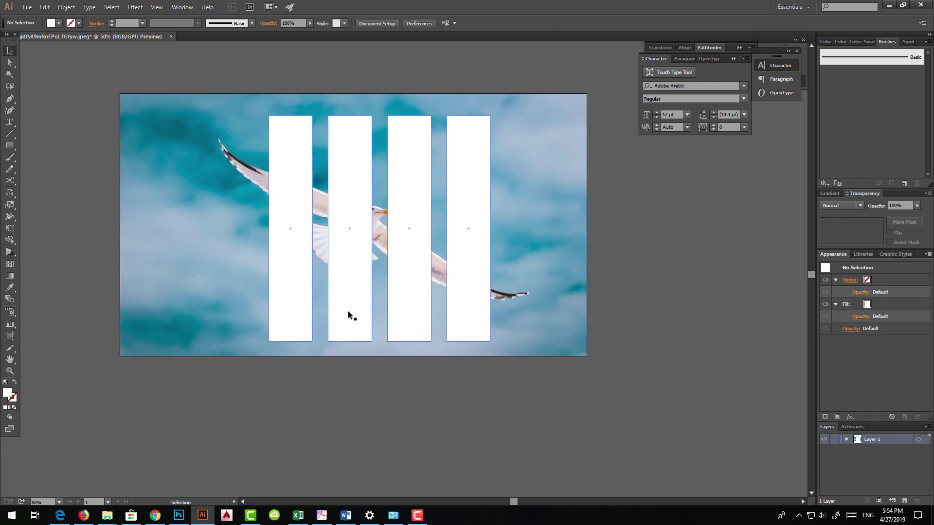
pyautogui.hotkey('ctrl', 'z')
pyautogui.hotkey('ctrl', 'z')
pyautogui.hotkey('ctrl', 'z')
pyautogui.hotkey('ctrl', 'z')
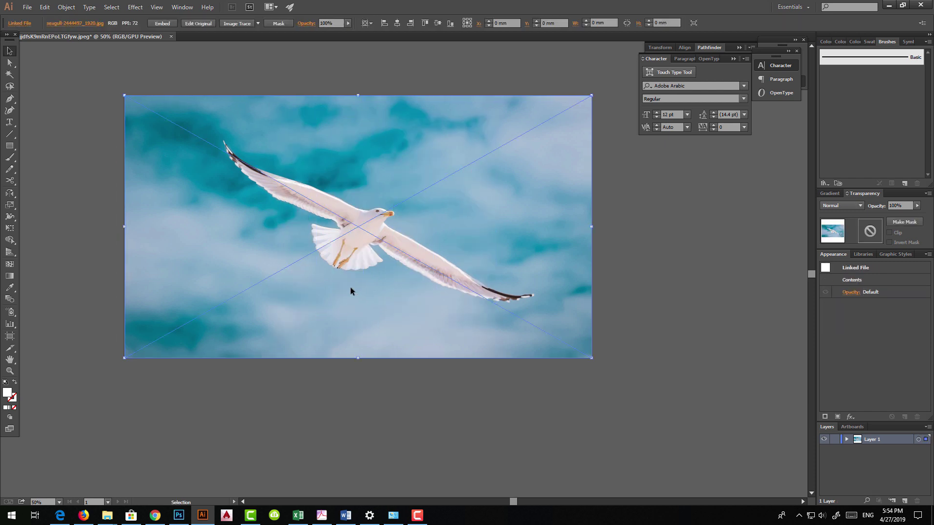
pyautogui.moveTo(346, 400); pyautogui.dragTo(345, 414)
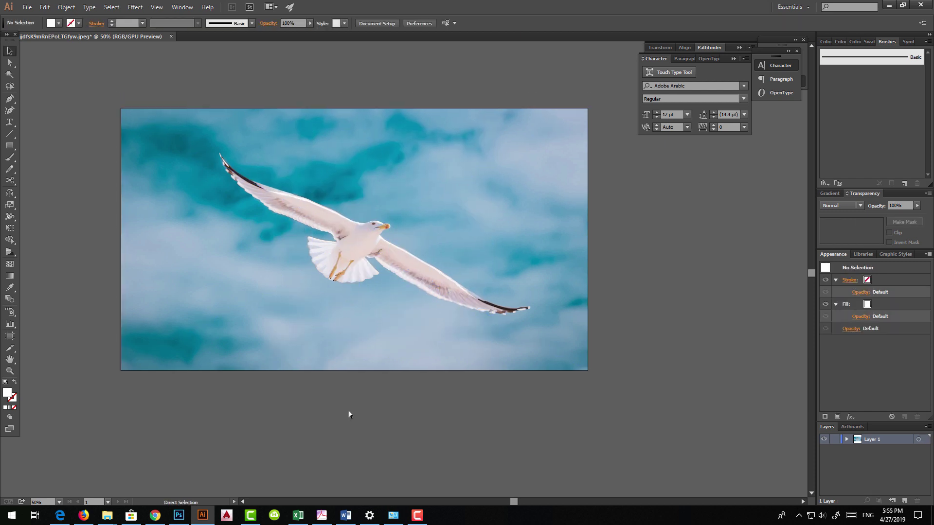
# - Zoom in and start the Pen outline at the wing tip along the wing's upper edge
pyautogui.hotkey('ctrl', 'z')
pyautogui.hotkey('ctrl', 'z')
pyautogui.scroll(5, 540, 335)
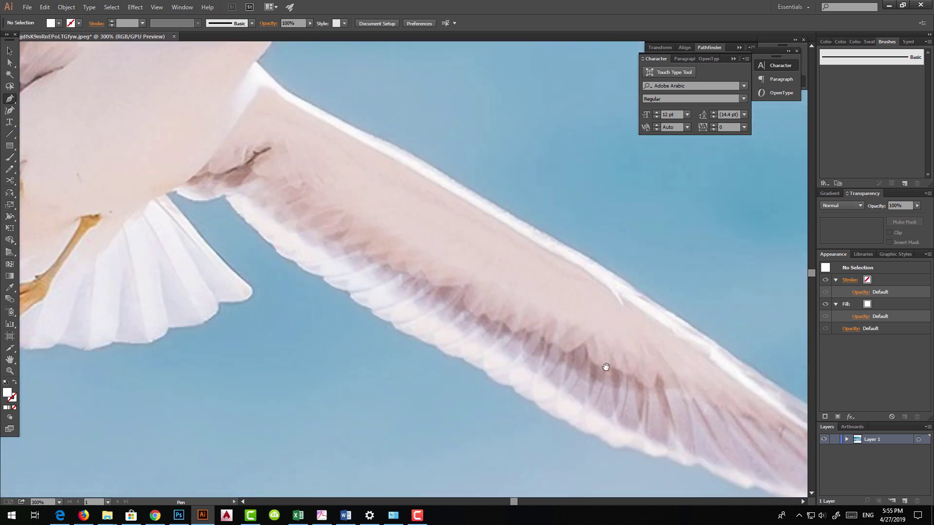
pyautogui.moveTo(513, 341); pyautogui.dragTo(262, 275)
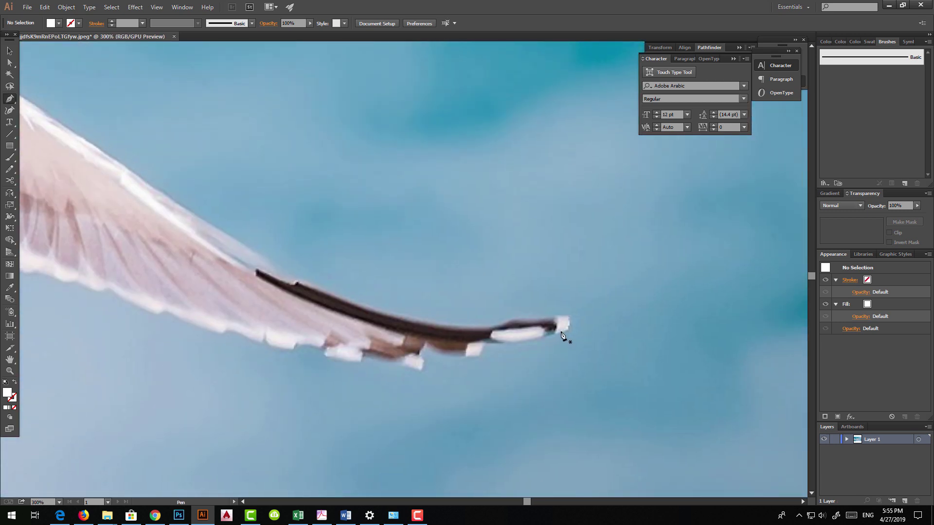
pyautogui.moveTo(562, 335); pyautogui.dragTo(535, 321)
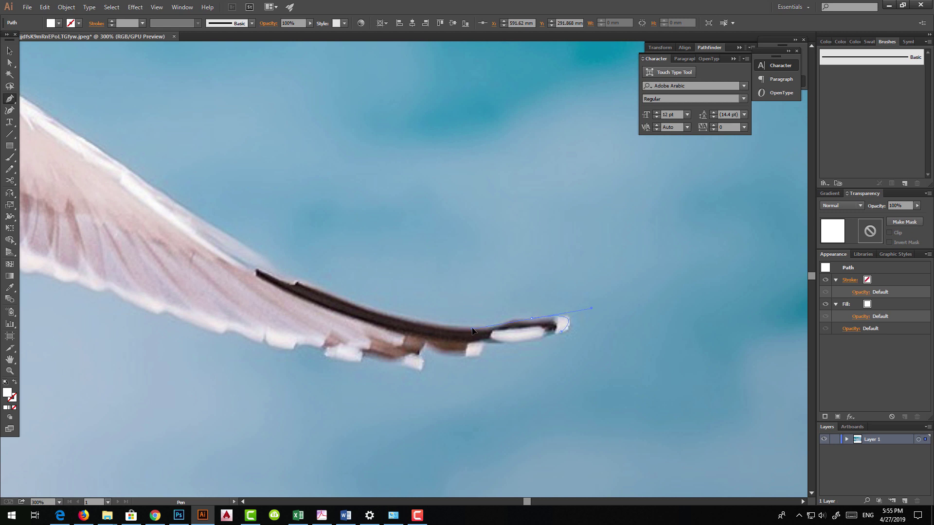
pyautogui.click(472, 331)
pyautogui.moveTo(333, 293); pyautogui.dragTo(247, 250)
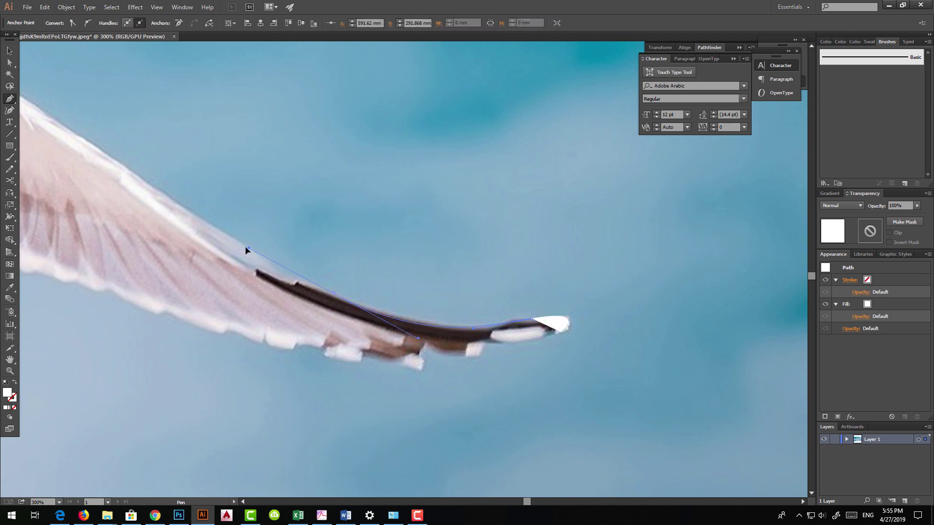
pyautogui.click(116, 159)
pyautogui.moveTo(90, 167); pyautogui.dragTo(554, 442)
pyautogui.moveTo(372, 304); pyautogui.dragTo(380, 310)
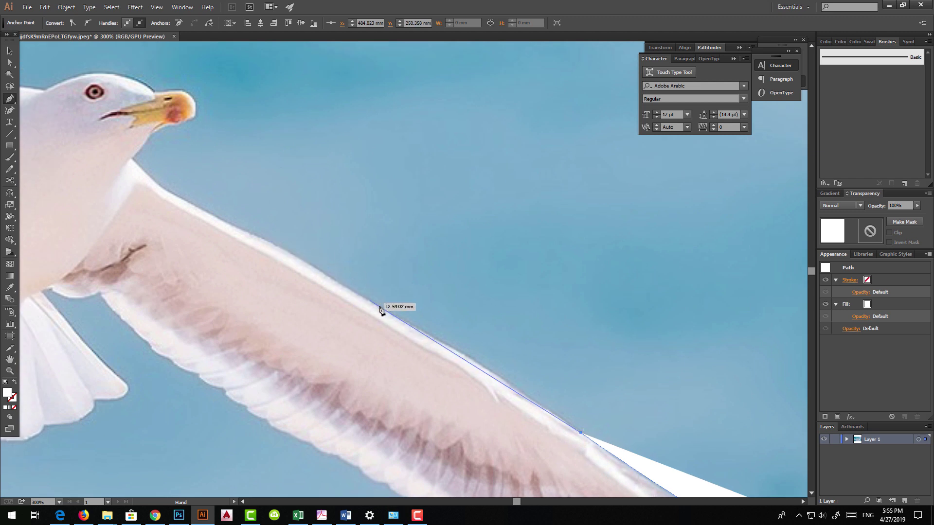
pyautogui.click(287, 257)
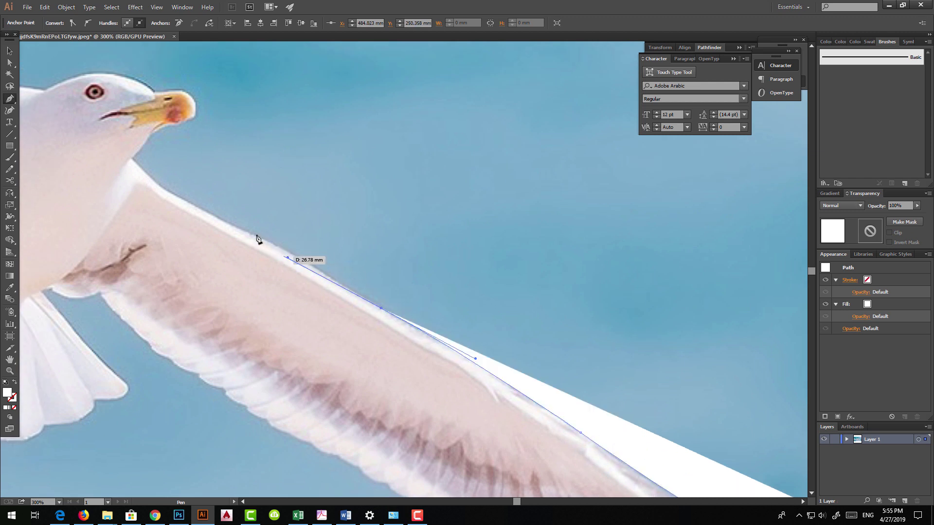
pyautogui.moveTo(213, 214)
pyautogui.mouseDown()
pyautogui.moveTo(183, 207)
pyautogui.moveTo(153, 181)
pyautogui.mouseUp()
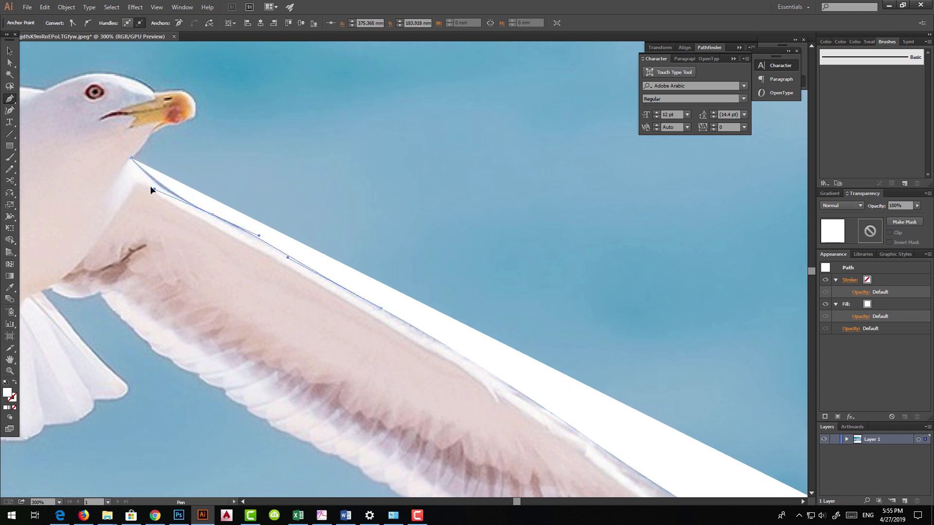
# - Trace the outline from the wing's joint around the gull's neck and head
pyautogui.hotkey('ctrl', '+')
pyautogui.click(181, 179)
pyautogui.click(213, 162)
pyautogui.click(241, 155)
pyautogui.moveTo(226, 119)
pyautogui.mouseDown()
pyautogui.moveTo(202, 109)
pyautogui.moveTo(520, 229)
pyautogui.mouseUp()
pyautogui.click(189, 119)
# - Continue the outline along the far wing's top edge to its tip
pyautogui.click(544, 231)
pyautogui.moveTo(456, 218); pyautogui.dragTo(603, 282)
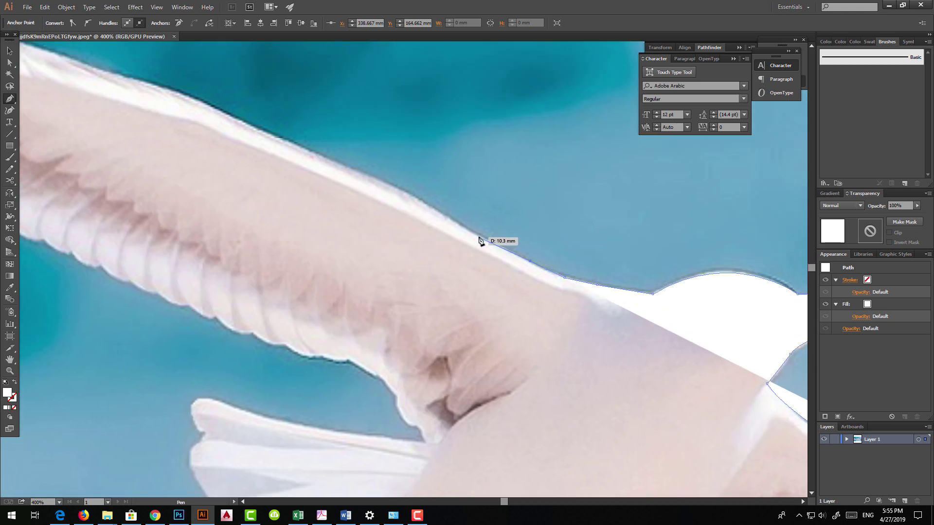
pyautogui.click(483, 240)
pyautogui.moveTo(313, 156); pyautogui.dragTo(462, 204)
pyautogui.click(380, 221)
pyautogui.moveTo(380, 221); pyautogui.dragTo(560, 267)
pyautogui.click(364, 207)
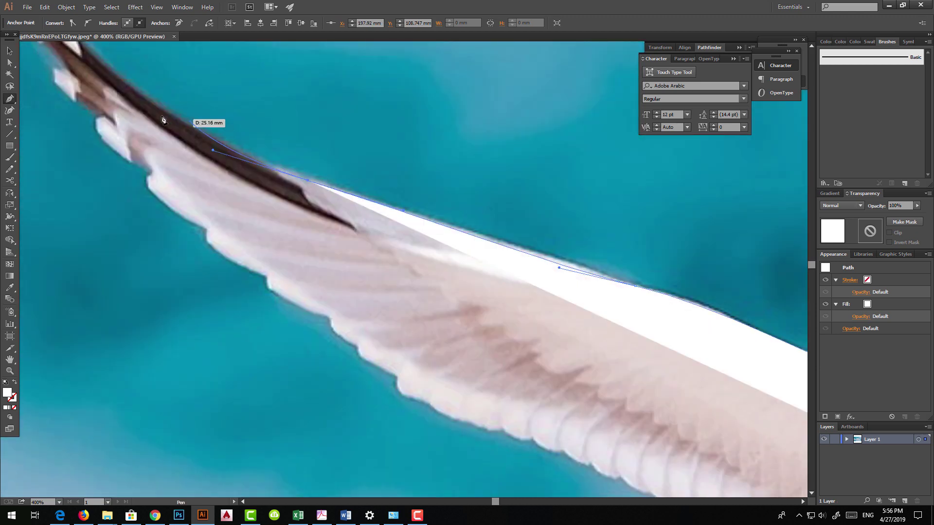
pyautogui.moveTo(185, 124); pyautogui.dragTo(394, 295)
pyautogui.click(270, 133)
pyautogui.click(276, 167)
# - Round the wing tip and trace down the feather underside
pyautogui.click(289, 185)
pyautogui.click(302, 207)
pyautogui.click(326, 267)
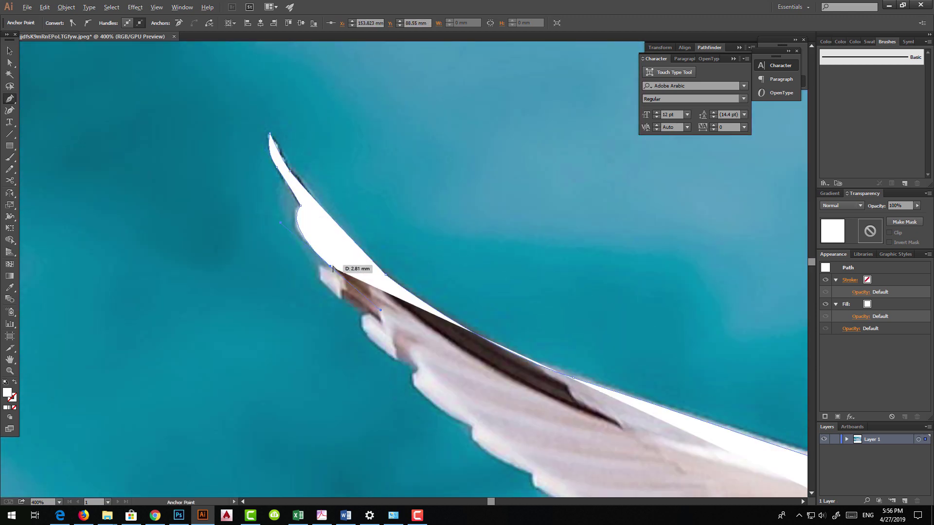
pyautogui.click(359, 314)
pyautogui.moveTo(410, 369)
pyautogui.mouseDown()
pyautogui.moveTo(478, 406)
pyautogui.moveTo(435, 251)
pyautogui.mouseUp()
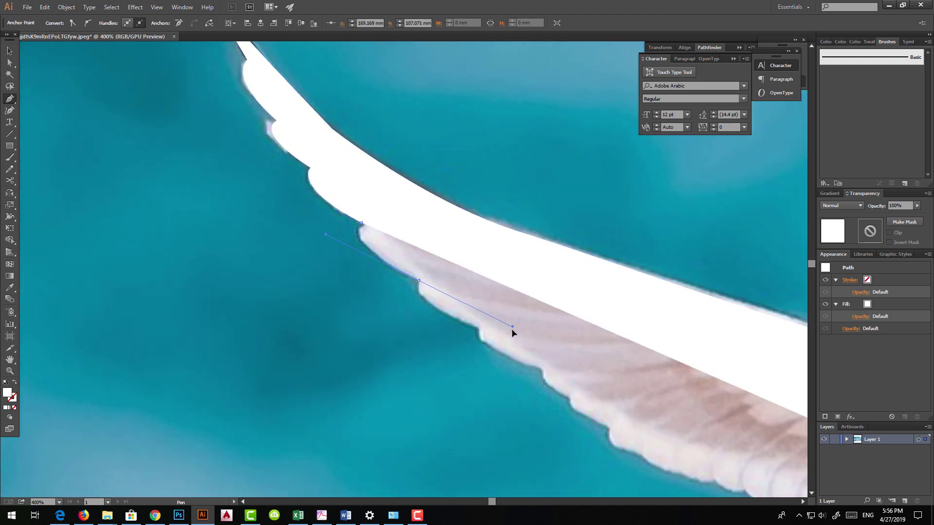
pyautogui.click(423, 287)
pyautogui.click(478, 329)
pyautogui.click(541, 368)
# - Trace more feather edges and swap the path to a thin white stroke
pyautogui.moveTo(587, 379); pyautogui.dragTo(401, 241)
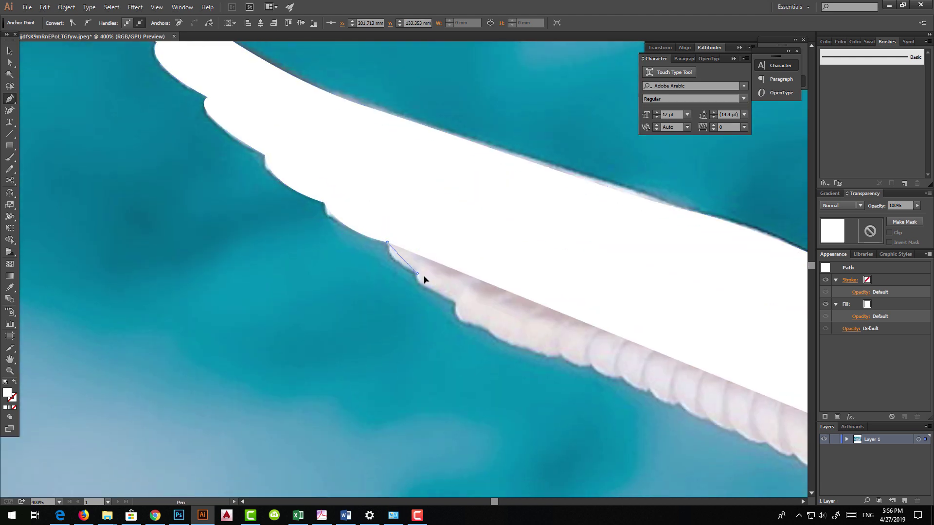
pyautogui.click(421, 275)
pyautogui.click(456, 302)
pyautogui.click(488, 328)
pyautogui.moveTo(557, 356); pyautogui.dragTo(605, 363)
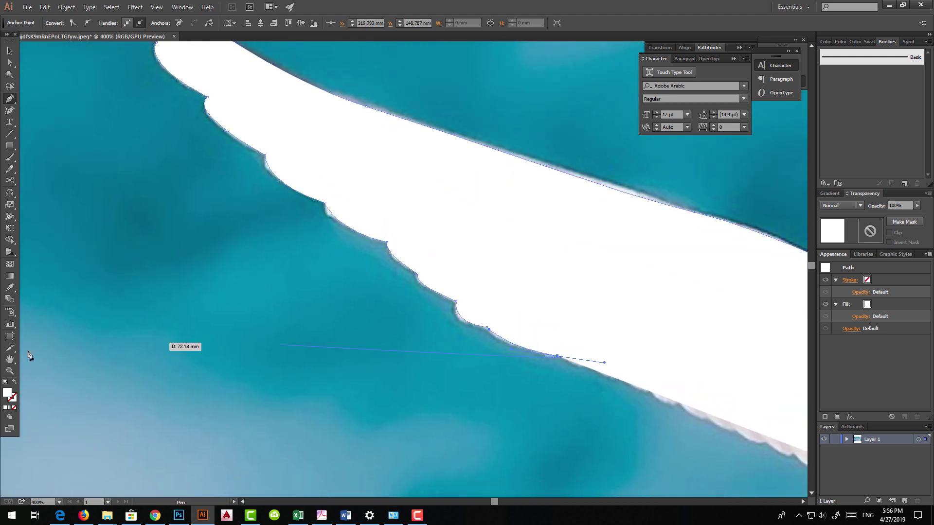
pyautogui.hotkey('shift', 'x')
pyautogui.moveTo(659, 397); pyautogui.dragTo(414, 297)
# - Trace the feather edges down to where the wing meets the tail
pyautogui.click(377, 276)
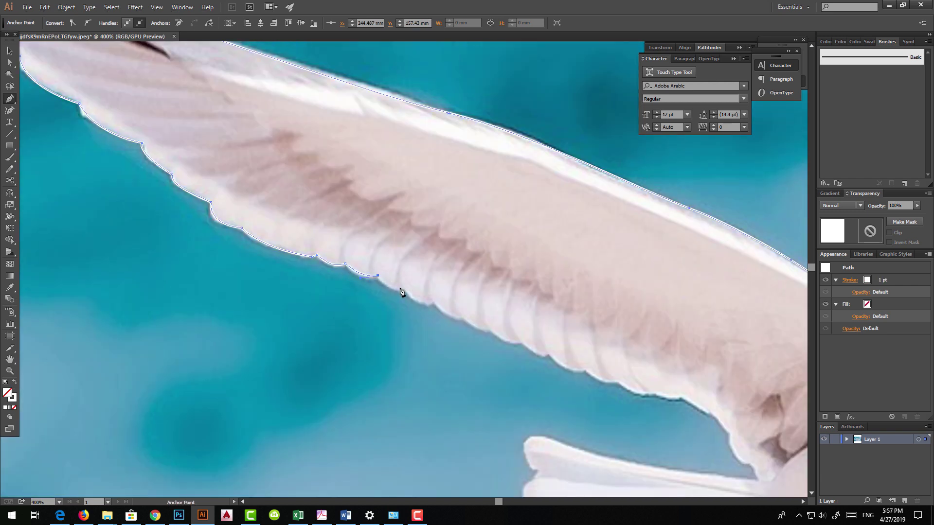
pyautogui.click(404, 289)
pyautogui.moveTo(489, 328); pyautogui.dragTo(501, 324)
pyautogui.click(549, 354)
pyautogui.click(586, 371)
pyautogui.moveTo(594, 375); pyautogui.dragTo(476, 309)
pyautogui.click(499, 316)
pyautogui.moveTo(532, 325)
pyautogui.mouseDown()
pyautogui.moveTo(560, 320)
pyautogui.moveTo(398, 302)
pyautogui.mouseUp()
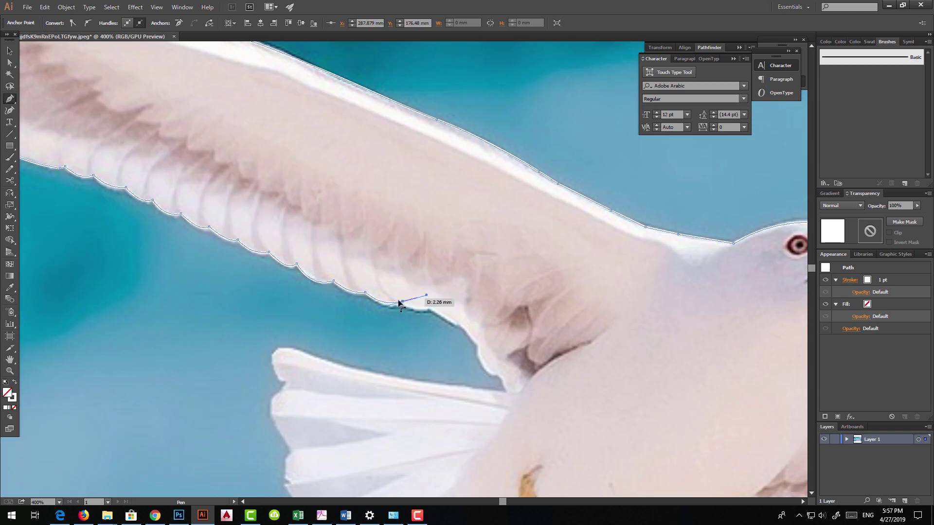
pyautogui.moveTo(478, 356); pyautogui.dragTo(477, 381)
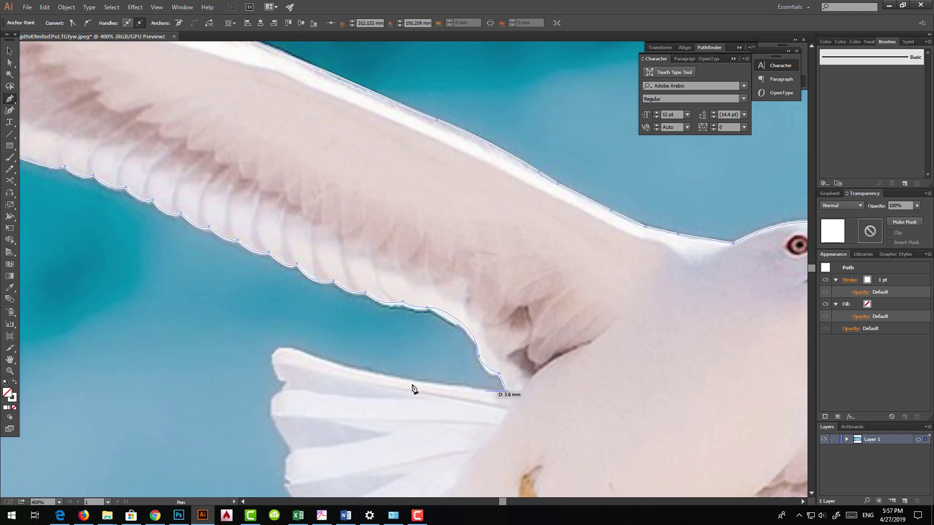
pyautogui.click(343, 365)
# - Trace around the tail feathers and feet to where the tail meets the other wing
pyautogui.moveTo(283, 380)
pyautogui.mouseDown()
pyautogui.moveTo(319, 423)
pyautogui.moveTo(420, 257)
pyautogui.moveTo(424, 313)
pyautogui.mouseUp()
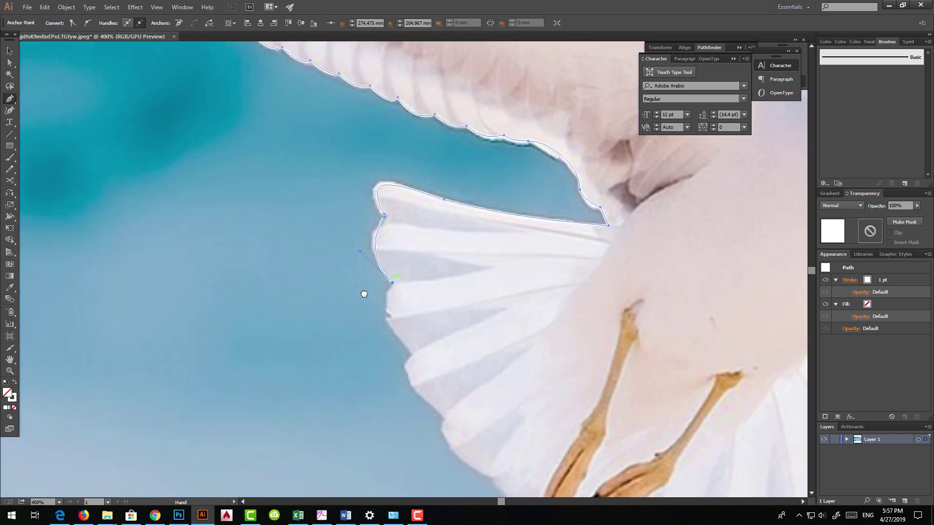
pyautogui.moveTo(364, 294); pyautogui.dragTo(357, 221)
pyautogui.click(411, 282)
pyautogui.moveTo(411, 281); pyautogui.dragTo(396, 219)
pyautogui.click(395, 245)
pyautogui.moveTo(428, 277); pyautogui.dragTo(366, 184)
pyautogui.moveTo(415, 250); pyautogui.dragTo(468, 271)
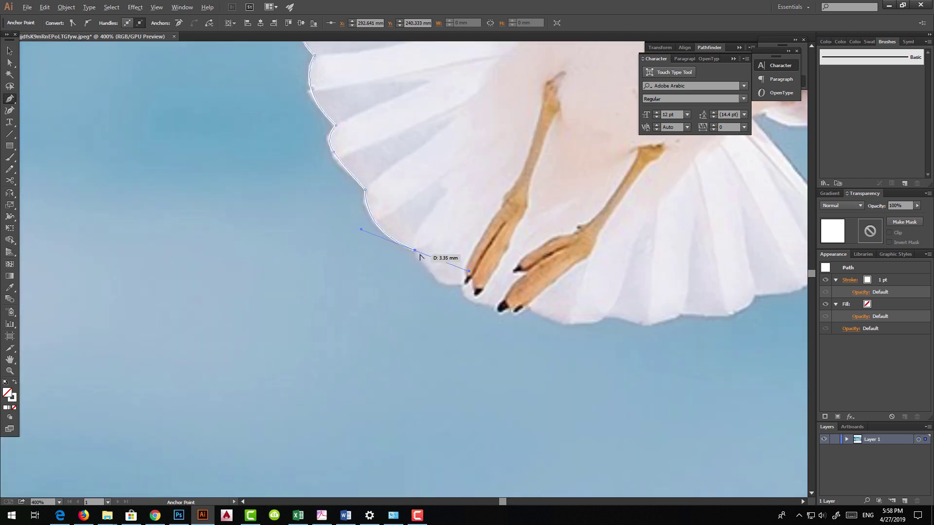
pyautogui.click(461, 284)
pyautogui.moveTo(529, 306)
pyautogui.mouseDown()
pyautogui.moveTo(553, 298)
pyautogui.moveTo(392, 303)
pyautogui.mouseUp()
pyautogui.click(522, 319)
pyautogui.moveTo(580, 298)
pyautogui.mouseDown()
pyautogui.moveTo(501, 319)
pyautogui.moveTo(562, 274)
pyautogui.moveTo(623, 285)
pyautogui.mouseUp()
pyautogui.click(500, 317)
# - Trace the near wing's bottom edge and first feather tips, ending on a sharp corner
pyautogui.click(551, 219)
pyautogui.click(557, 215)
pyautogui.click(495, 139)
pyautogui.moveTo(575, 136); pyautogui.dragTo(610, 119)
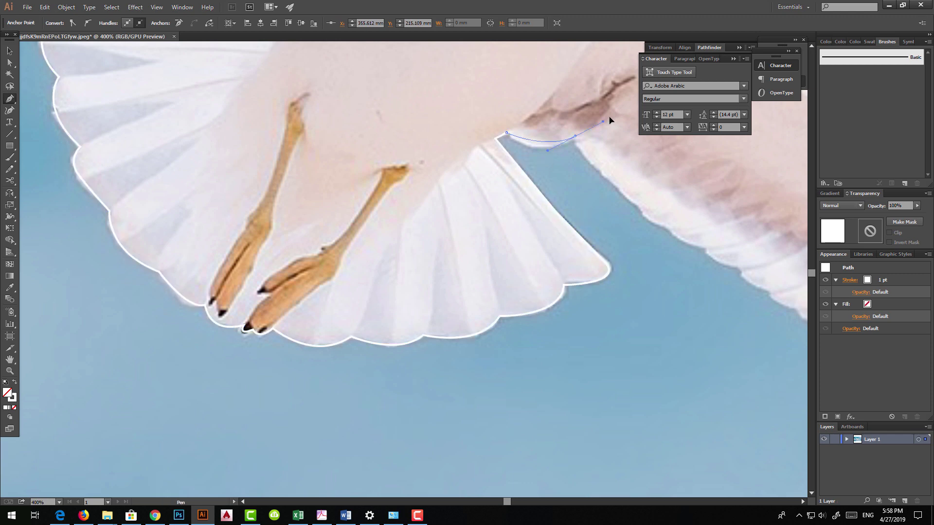
pyautogui.scroll(-5, 407, 298)
pyautogui.scroll(6, 239, 240)
pyautogui.click(304, 297)
pyautogui.click(323, 316)
pyautogui.click(360, 337)
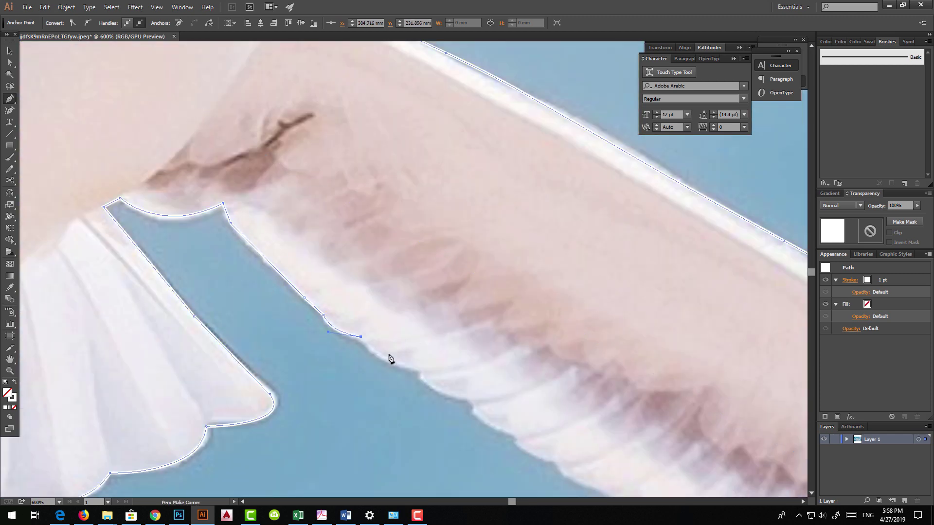
pyautogui.click(420, 370)
pyautogui.moveTo(404, 424); pyautogui.dragTo(354, 333)
pyautogui.click(422, 308)
pyautogui.moveTo(509, 370)
pyautogui.mouseDown()
pyautogui.moveTo(544, 369)
pyautogui.moveTo(440, 305)
pyautogui.mouseUp()
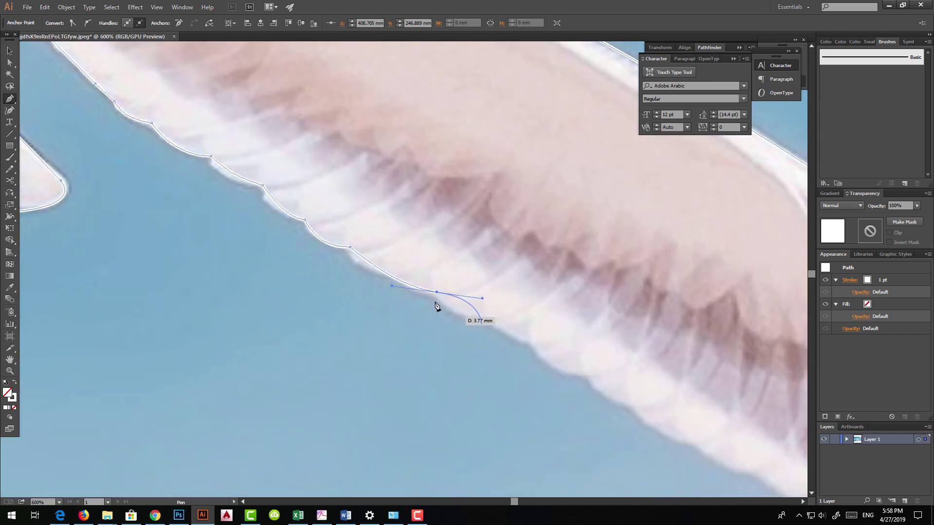
pyautogui.click(448, 304)
# - Continue the outline along the next run of feather edges
pyautogui.moveTo(511, 344)
pyautogui.mouseDown()
pyautogui.moveTo(413, 303)
pyautogui.moveTo(374, 270)
pyautogui.mouseUp()
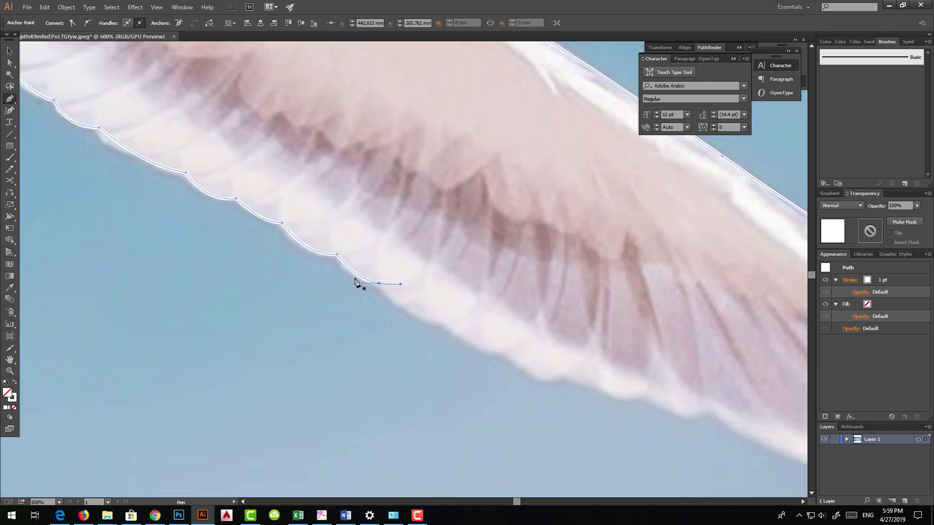
pyautogui.click(379, 285)
pyautogui.click(448, 324)
pyautogui.click(500, 351)
pyautogui.moveTo(565, 376); pyautogui.dragTo(609, 363)
pyautogui.click(408, 334)
pyautogui.click(466, 348)
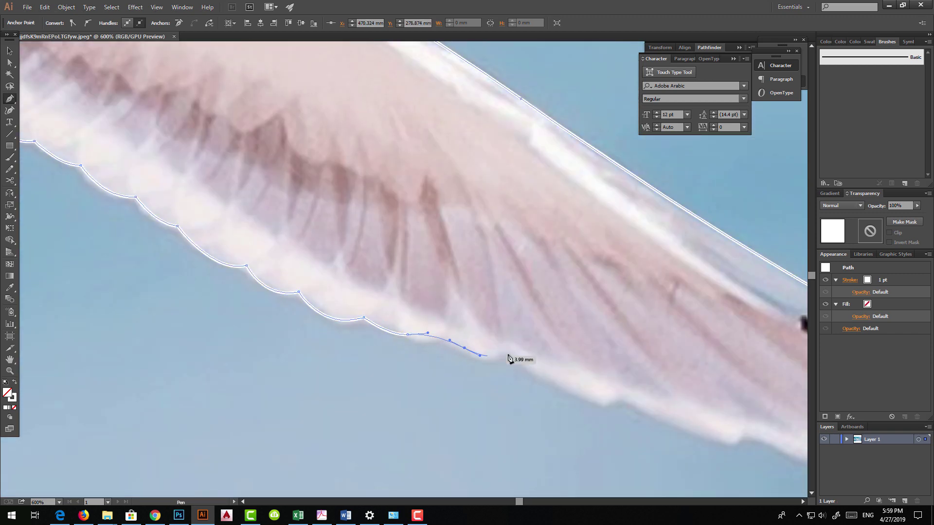
pyautogui.click(532, 371)
pyautogui.click(613, 397)
# - Finish the outline at the right wing tip and zoom out to the whole gull
pyautogui.moveTo(720, 442); pyautogui.dragTo(417, 364)
pyautogui.moveTo(514, 379); pyautogui.dragTo(517, 404)
pyautogui.click(576, 386)
pyautogui.click(704, 416)
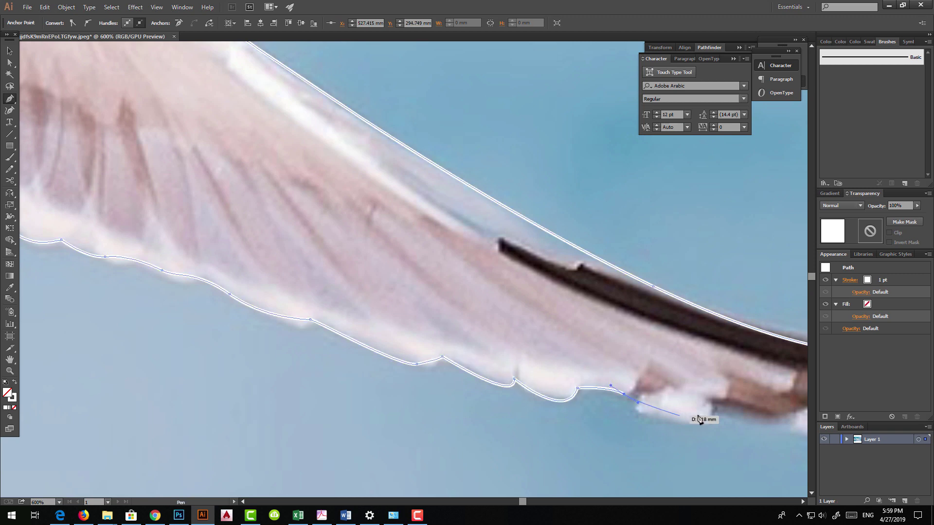
pyautogui.moveTo(704, 416); pyautogui.dragTo(344, 414)
pyautogui.click(465, 430)
pyautogui.click(499, 391)
pyautogui.moveTo(595, 383); pyautogui.dragTo(606, 328)
pyautogui.moveTo(748, 359); pyautogui.dragTo(696, 389)
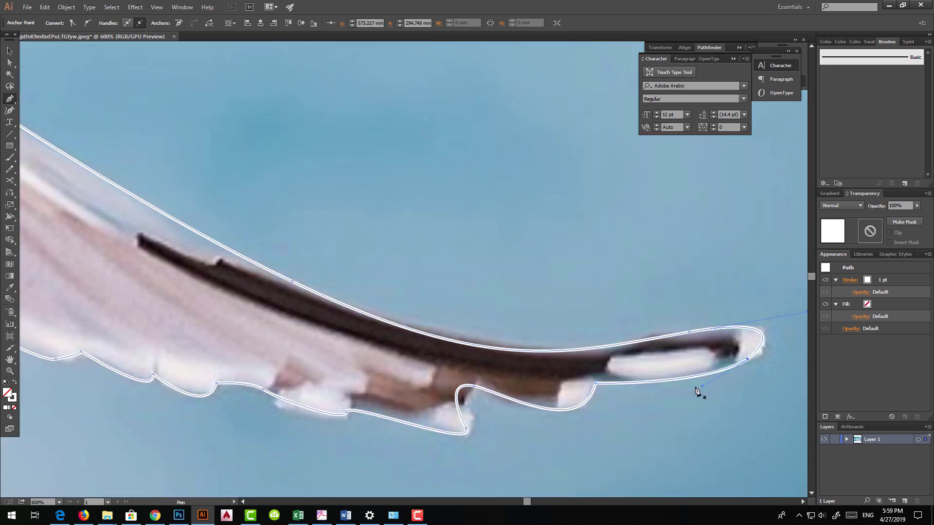
pyautogui.press('v')
pyautogui.hotkey('ctrl', '-')
pyautogui.hotkey('ctrl', '-')
pyautogui.hotkey('ctrl', '-')
pyautogui.hotkey('ctrl', '-')
pyautogui.hotkey('ctrl', '-')
pyautogui.hotkey('ctrl', '-')
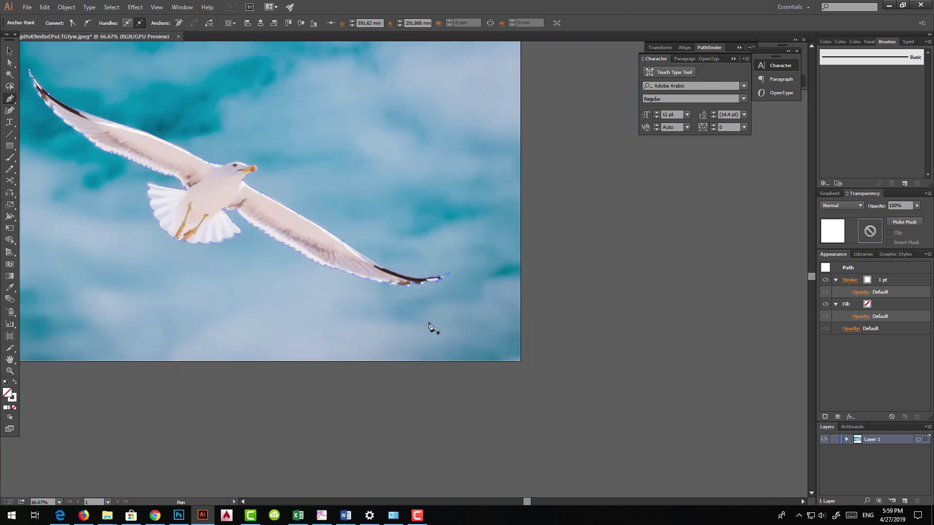
# - Try moving the seagull outline off the photo down-left, then undo the move
pyautogui.click(389, 351)
pyautogui.hotkey('ctrl', '-')
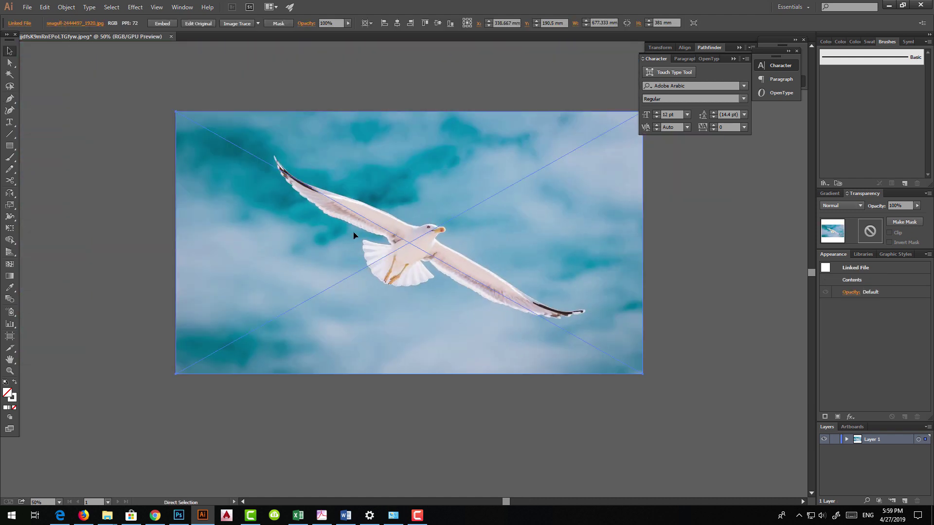
pyautogui.moveTo(362, 244); pyautogui.dragTo(186, 422)
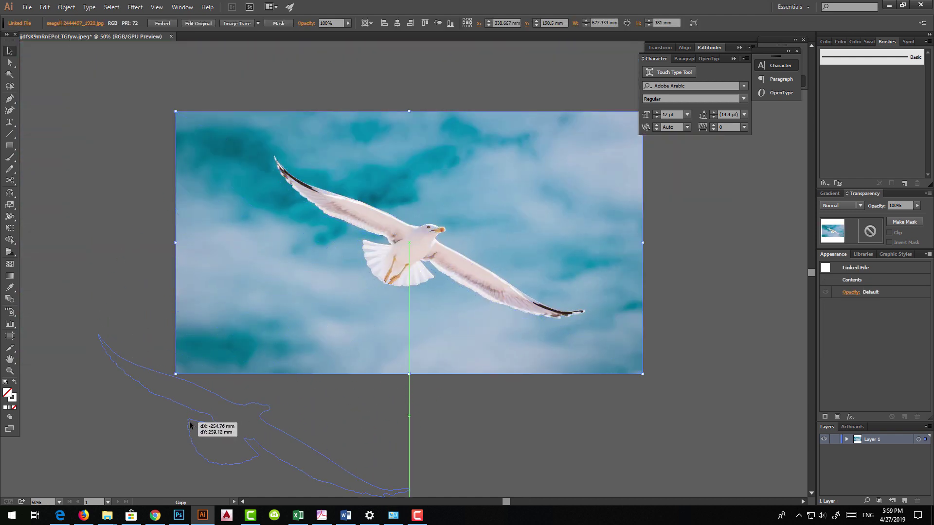
pyautogui.moveTo(355, 415); pyautogui.dragTo(326, 359)
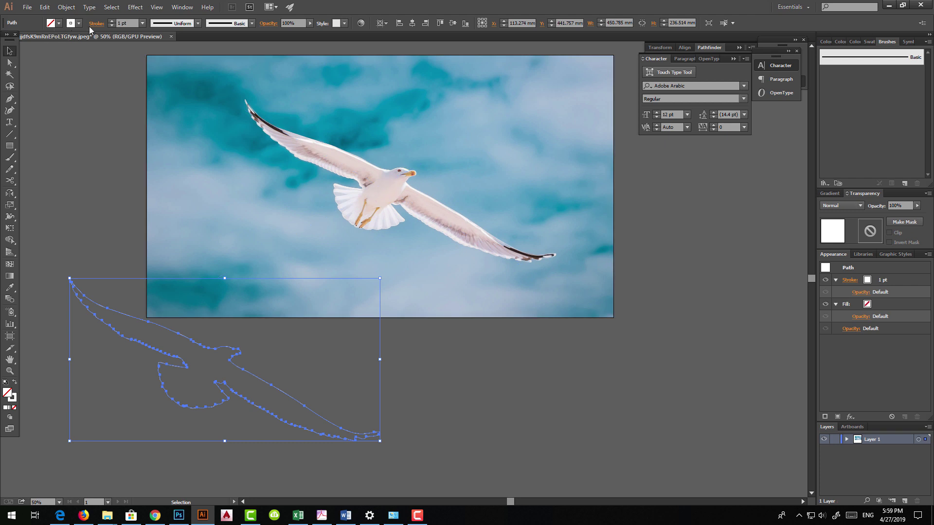
pyautogui.hotkey('ctrl', 'z')
# - Place a copy of the outline below-left of the photo, fill it solid white, and reselect the photo with its outline
pyautogui.click(63, 164)
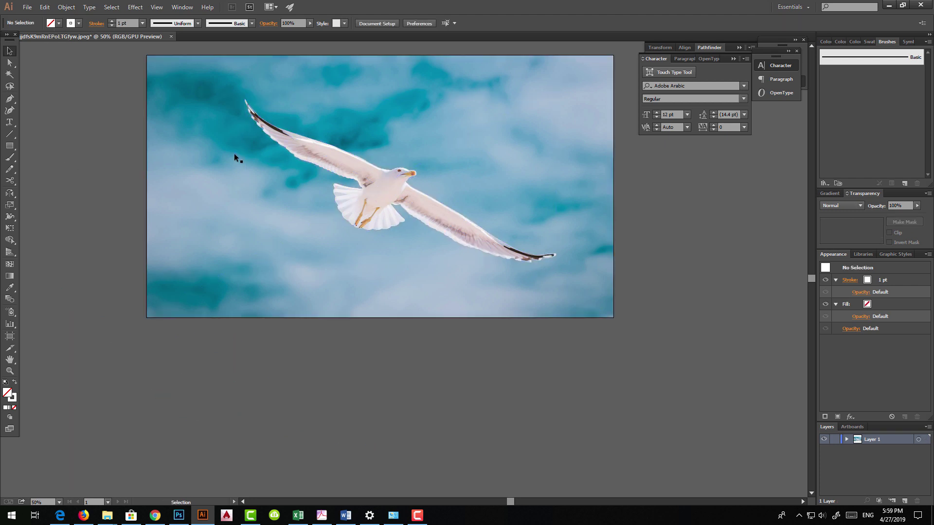
pyautogui.moveTo(293, 150); pyautogui.dragTo(130, 366)
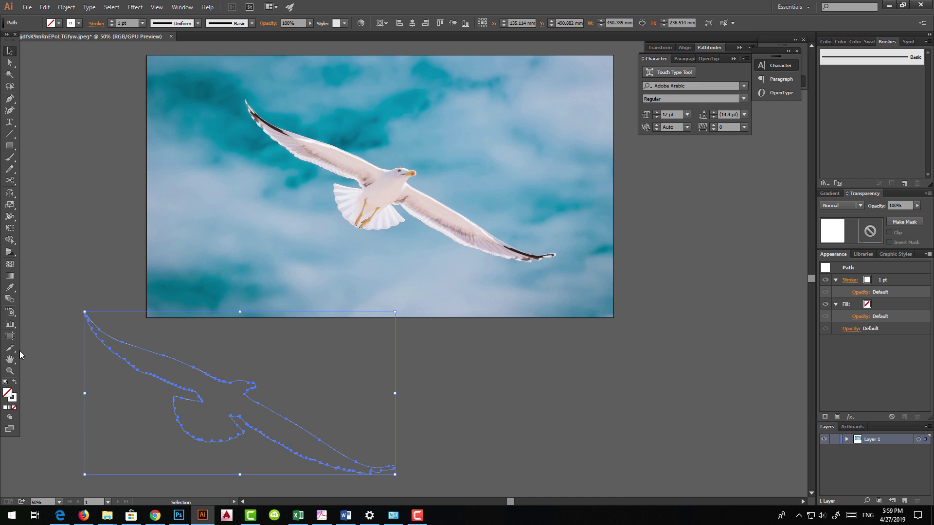
pyautogui.click(15, 383)
pyautogui.click(320, 394)
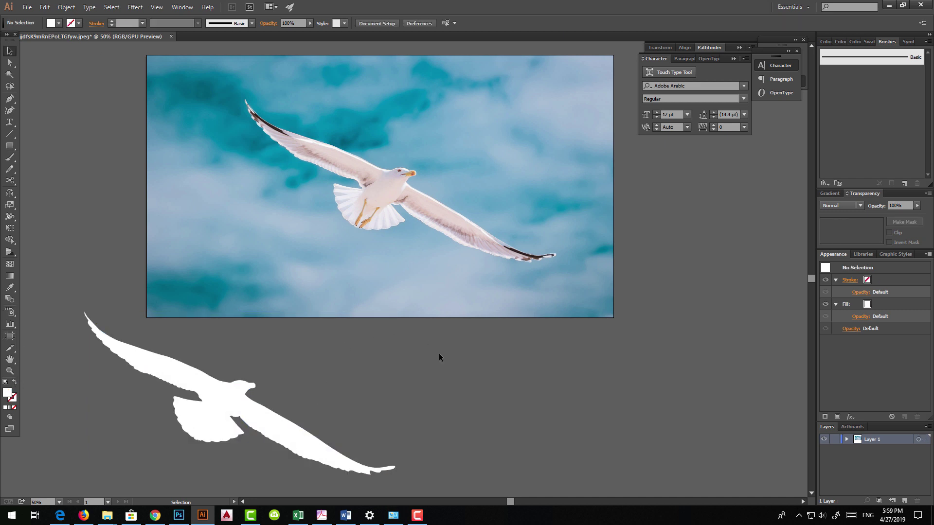
pyautogui.moveTo(439, 358); pyautogui.dragTo(322, 132)
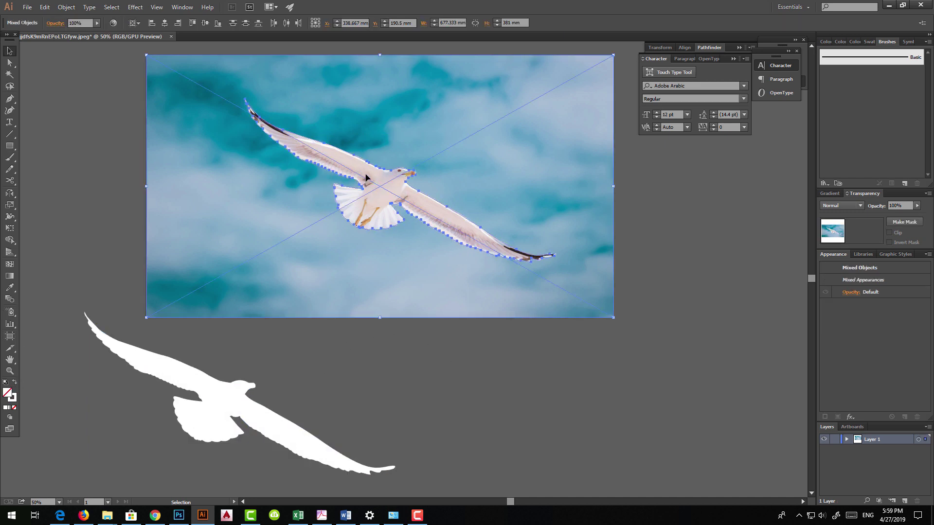
# - Clip the photo to the seagull outline, then move the cut-out down-left and shrink it
pyautogui.rightClick(359, 252)
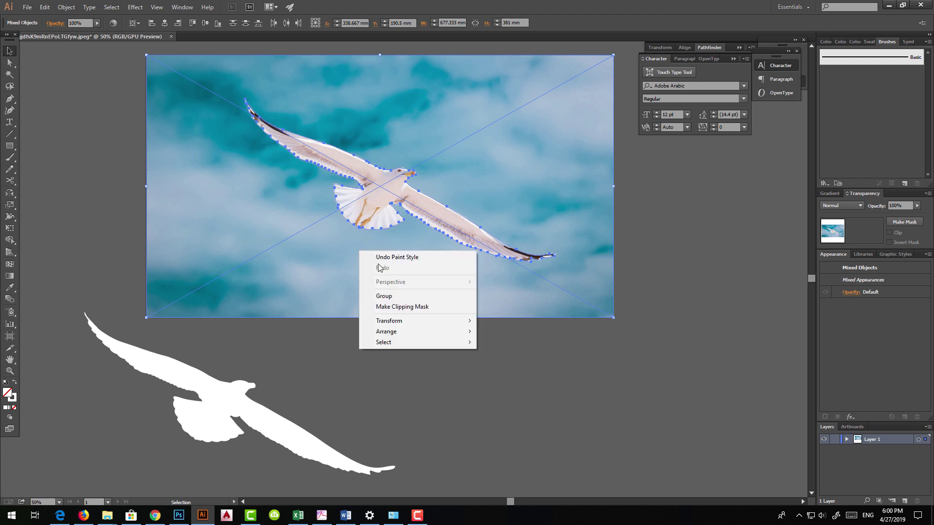
pyautogui.click(384, 307)
pyautogui.click(403, 342)
pyautogui.moveTo(434, 171); pyautogui.dragTo(375, 222)
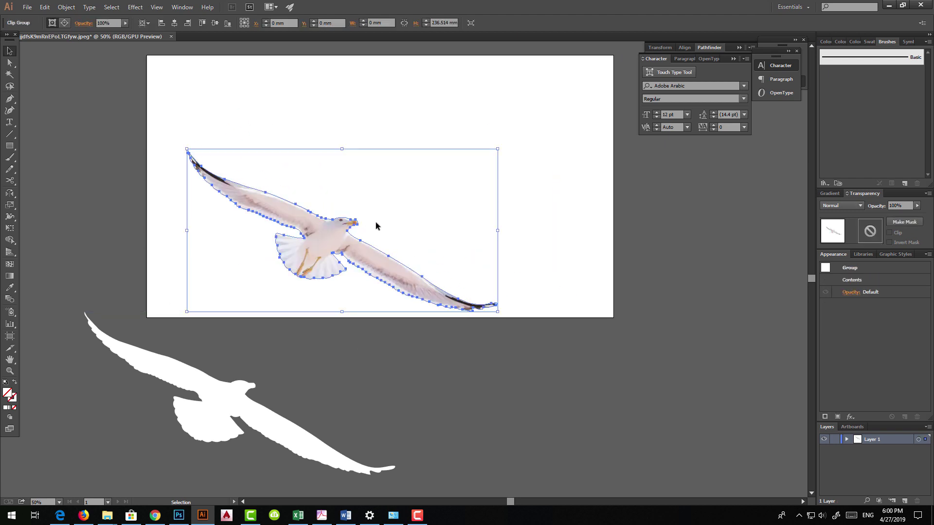
pyautogui.moveTo(498, 149); pyautogui.dragTo(392, 202)
pyautogui.click(467, 251)
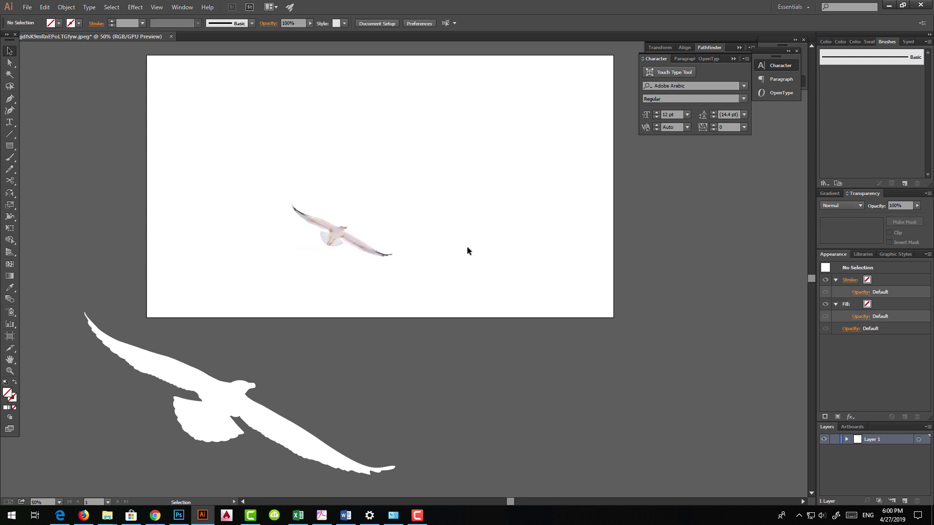
# - Draw a grey rectangle around the seagull and send it to the back
pyautogui.scroll(1, 469, 255)
pyautogui.hscroll(-2, 469, 256)
pyautogui.press('m')
pyautogui.moveTo(479, 190); pyautogui.dragTo(280, 333)
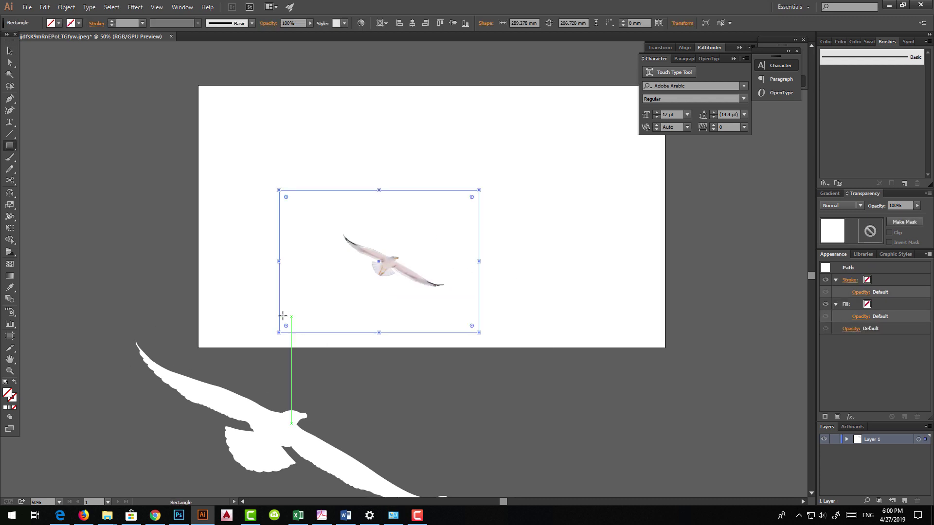
pyautogui.click(163, 215)
pyautogui.click(297, 264)
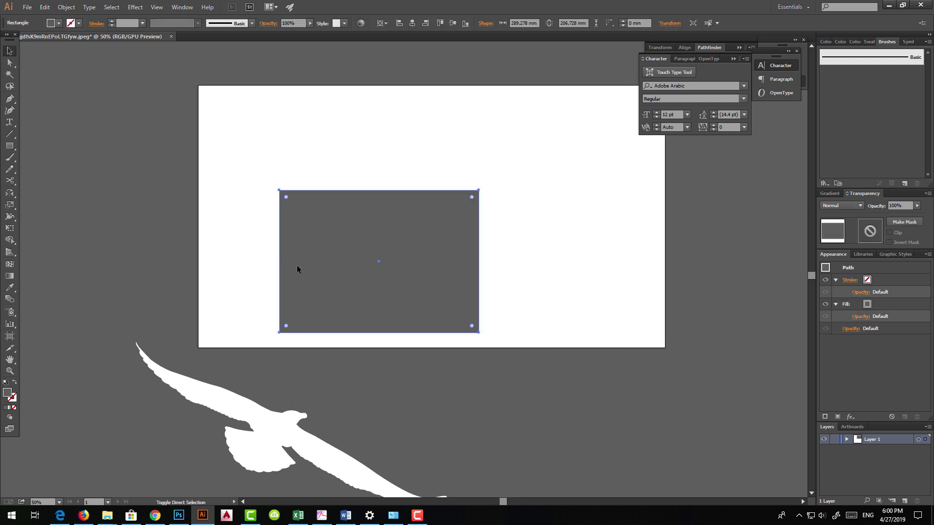
pyautogui.hotkey('ctrl', 'shift', '[')
# - Zoom in to inspect the cut-out seagull on its grey rectangle
pyautogui.click(211, 256)
pyautogui.hotkey('ctrl', '+')
pyautogui.hotkey('ctrl', '+')
pyautogui.hotkey('ctrl', '+')
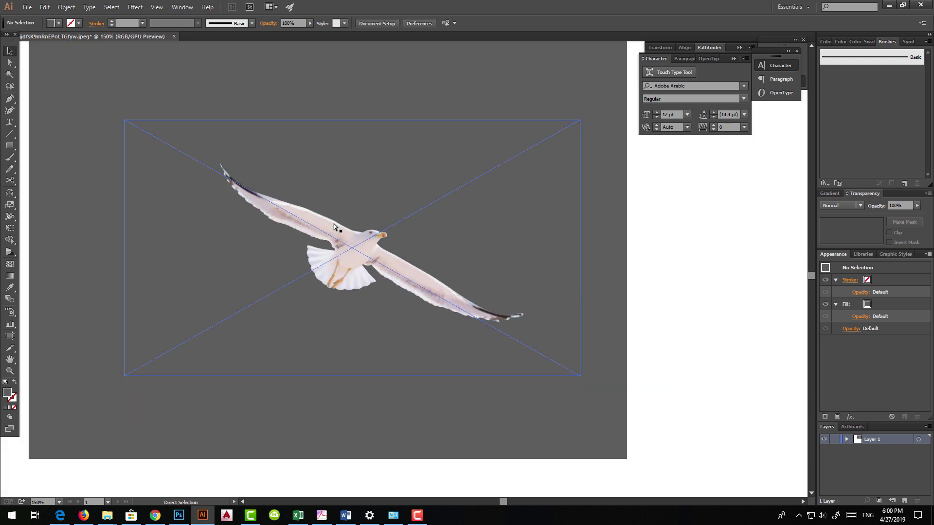
pyautogui.hotkey('ctrl', '+')
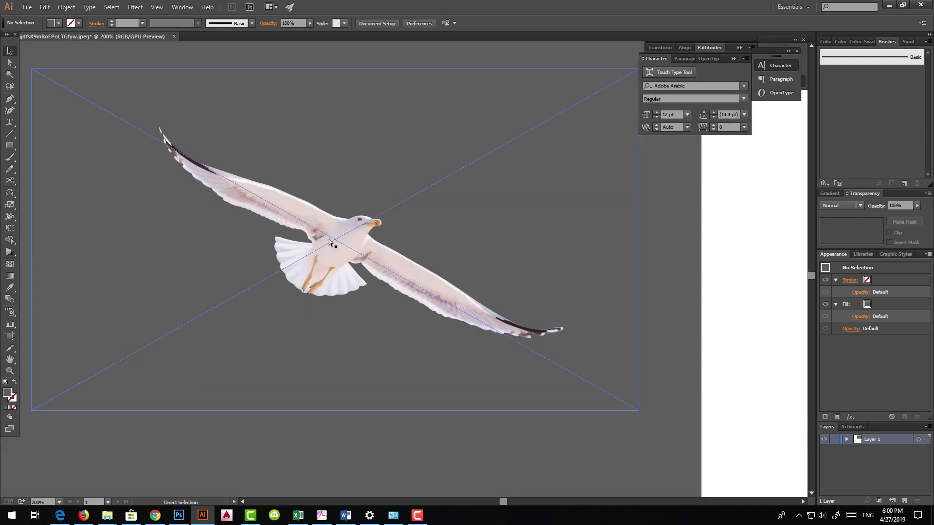
pyautogui.click(329, 242)
pyautogui.hotkey('ctrl', '-')
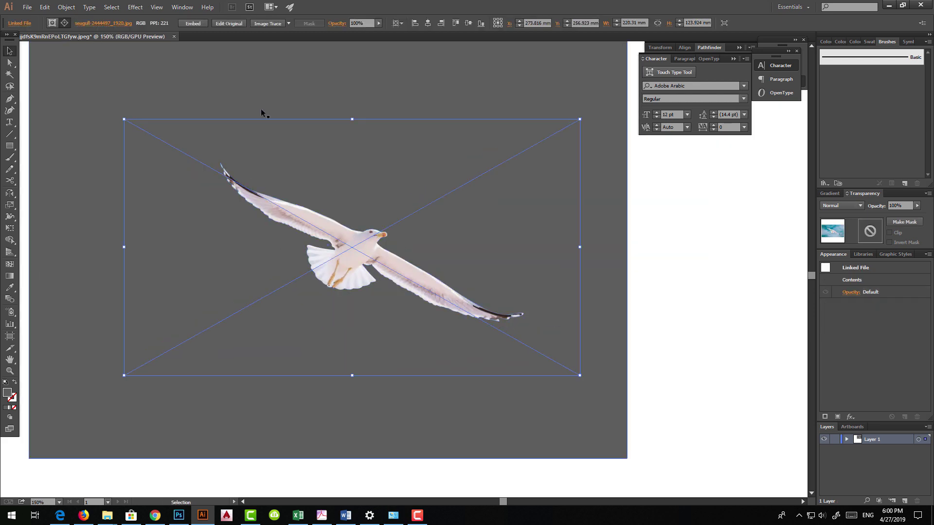
# - Add a Drop Shadow to the cut-out seagull, previewing it with a lower value of 20
pyautogui.click(684, 272)
pyautogui.click(368, 253)
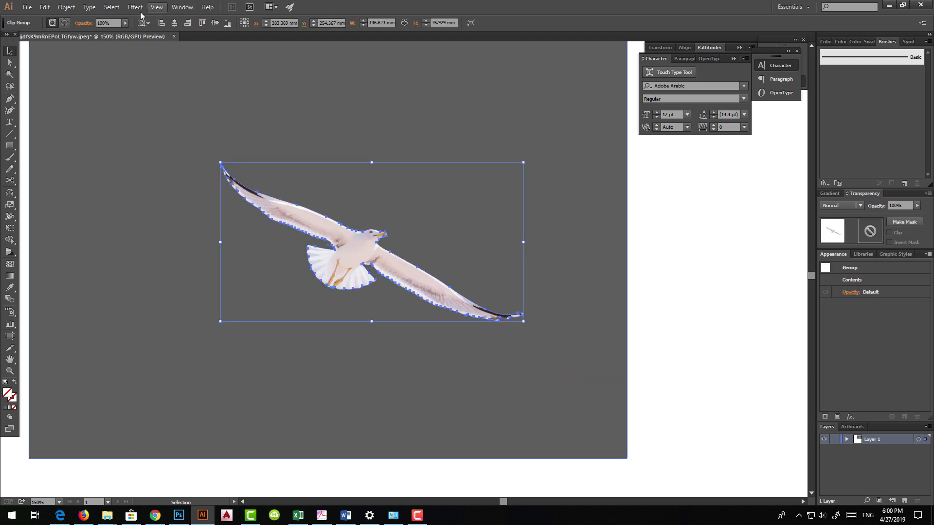
pyautogui.click(136, 7)
pyautogui.moveTo(148, 117)
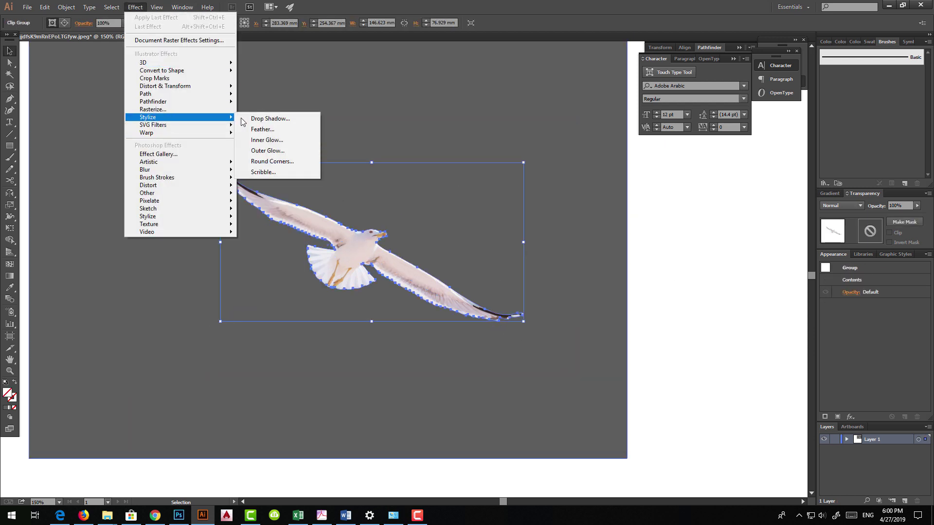
pyautogui.click(268, 118)
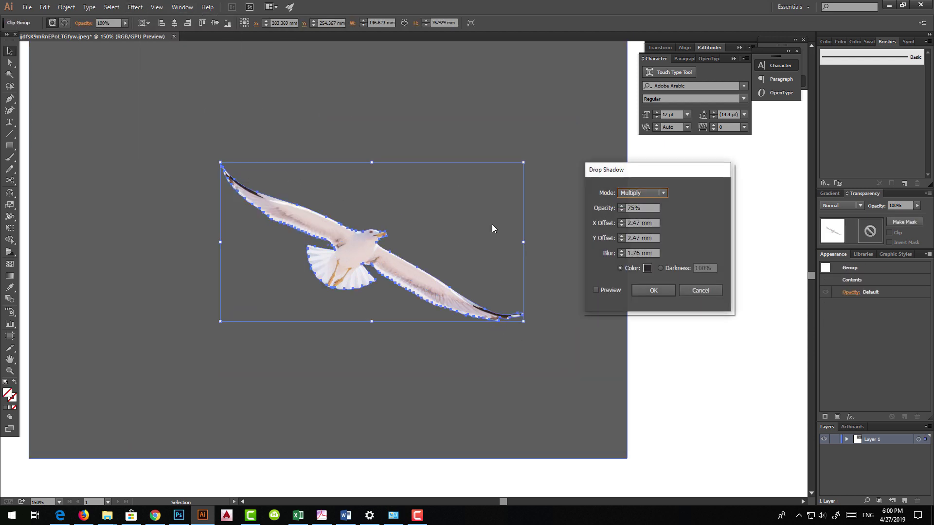
pyautogui.click(597, 290)
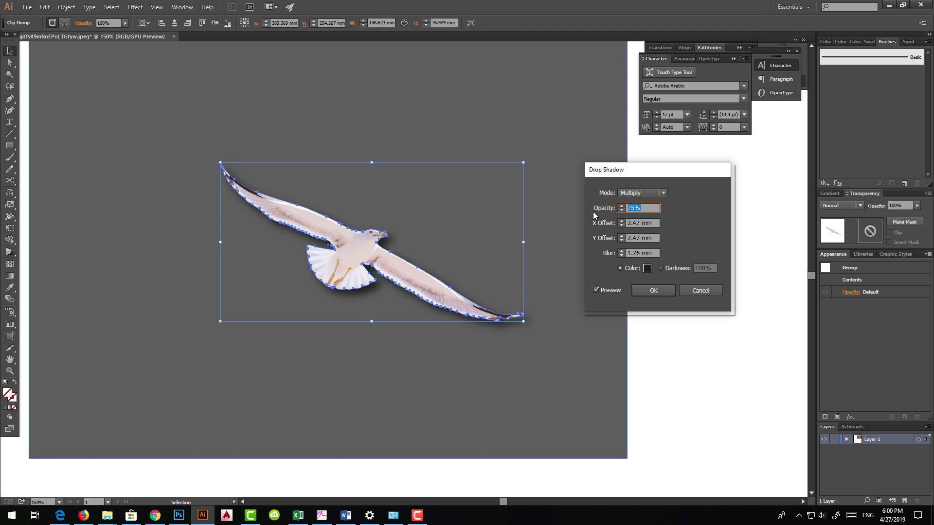
pyautogui.write('20')
pyautogui.click(628, 252)
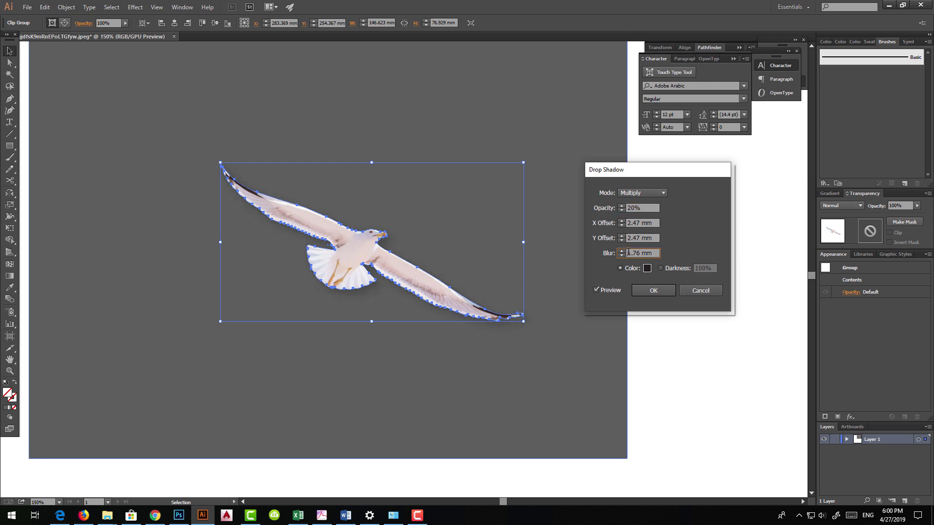
# - Change the shadow value to 0 and confirm the drop shadow
pyautogui.doubleClick(630, 208)
pyautogui.write('0')
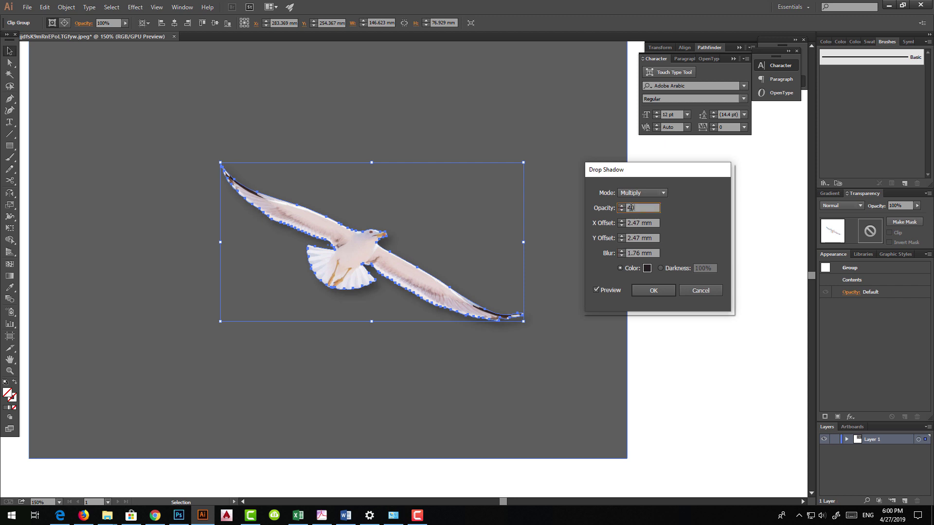
pyautogui.press('Return')
pyautogui.click(668, 297)
pyautogui.hotkey('ctrl', '-')
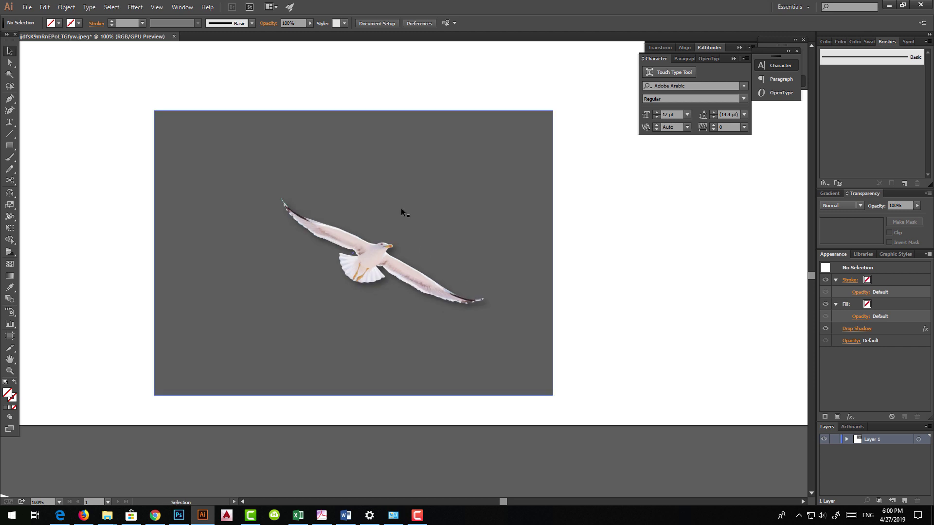
pyautogui.click(404, 208)
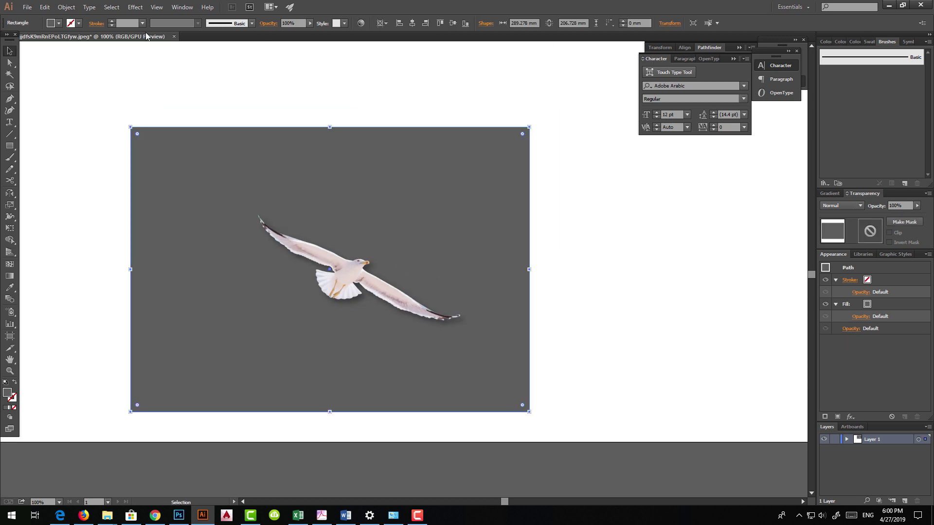
# - Fill the background rectangle teal using the Color Picker
pyautogui.click(58, 23)
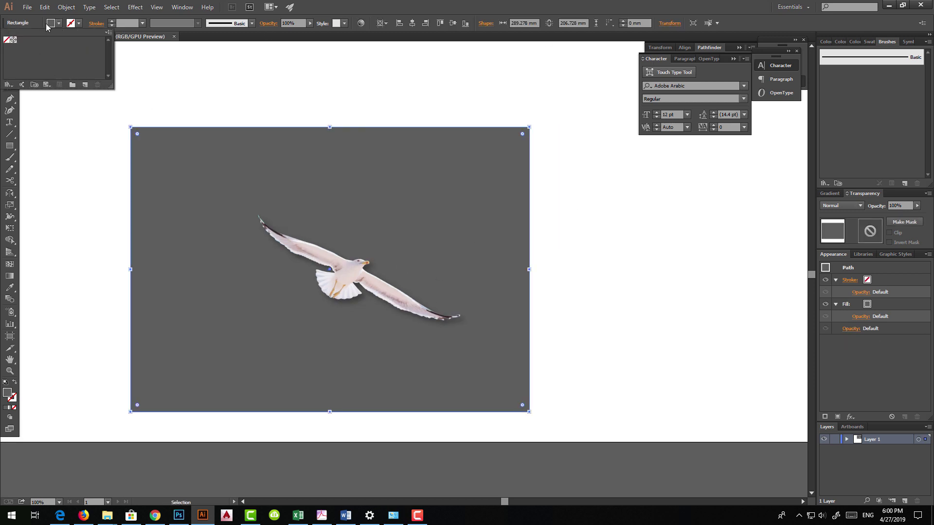
pyautogui.doubleClick(7, 393)
pyautogui.click(446, 224)
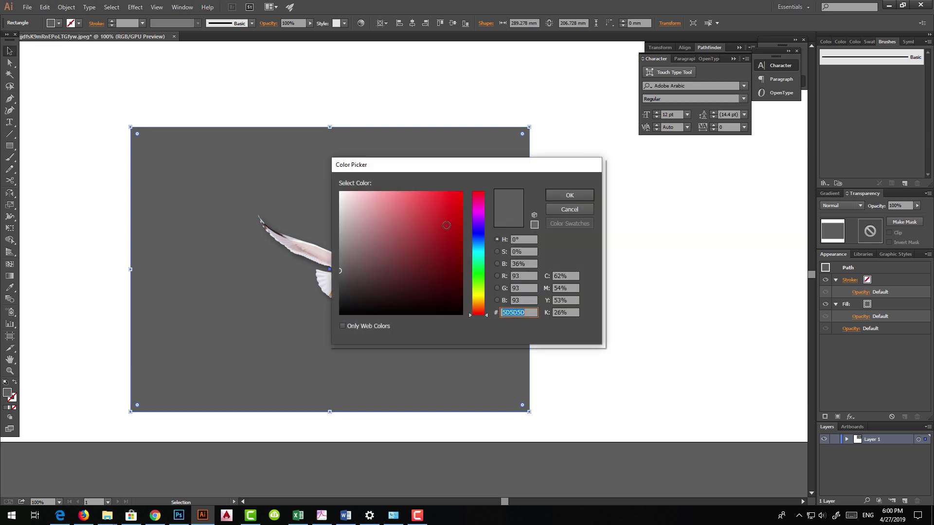
pyautogui.moveTo(482, 257)
pyautogui.mouseDown()
pyautogui.moveTo(481, 287)
pyautogui.moveTo(479, 260)
pyautogui.mouseUp()
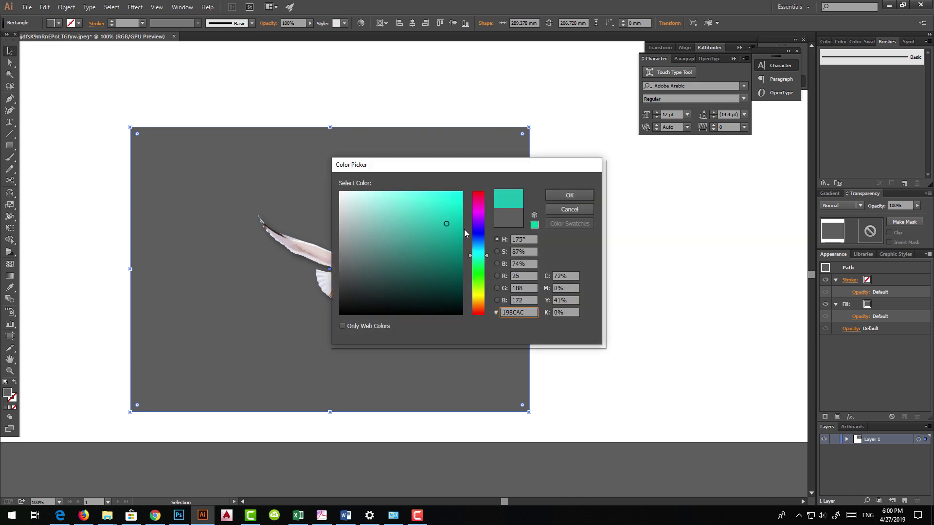
pyautogui.click(559, 195)
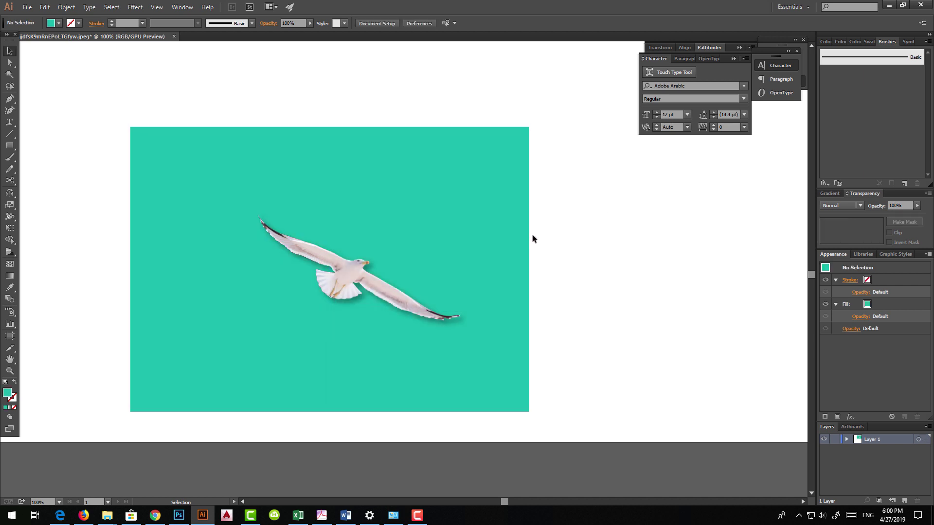
# - Zoom in on the gull's shadow over teal, then remove the background rectangle
pyautogui.scroll(1, 370, 227)
pyautogui.scroll(3, 250, 254)
pyautogui.moveTo(250, 254); pyautogui.dragTo(437, 190)
pyautogui.click(594, 161)
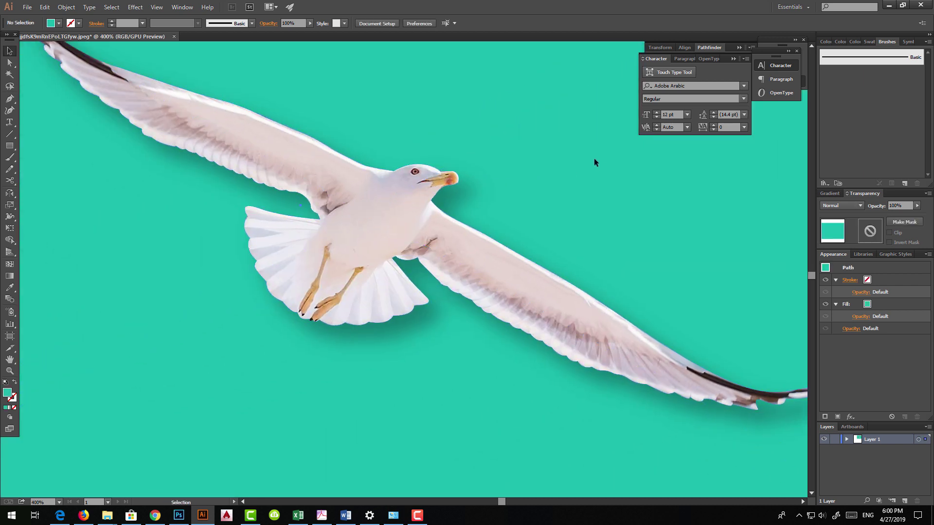
pyautogui.hotkey('ctrl', '-')
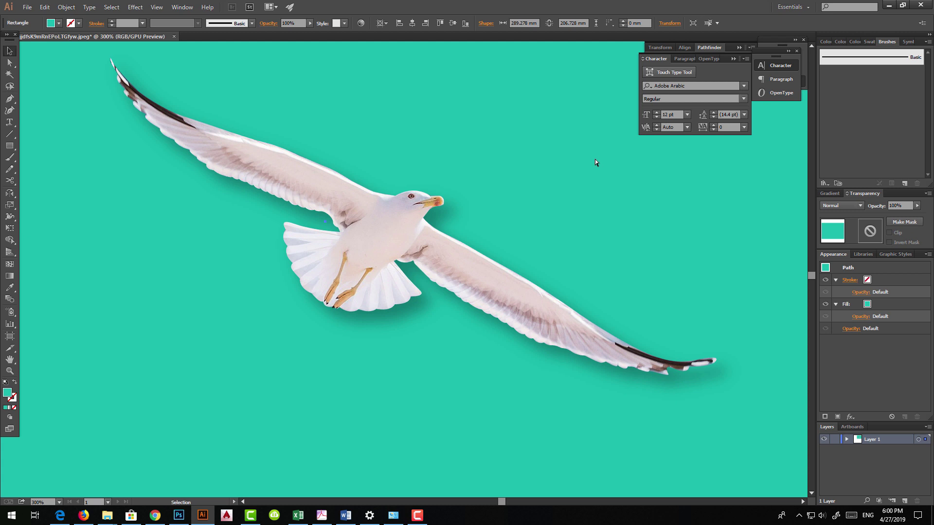
pyautogui.hscroll(2, 519, 194)
pyautogui.hscroll(1, 519, 195)
pyautogui.hotkey('ctrl', '-')
pyautogui.hotkey('ctrl', '-')
pyautogui.hotkey('ctrl', '-')
pyautogui.hotkey('ctrl', '-')
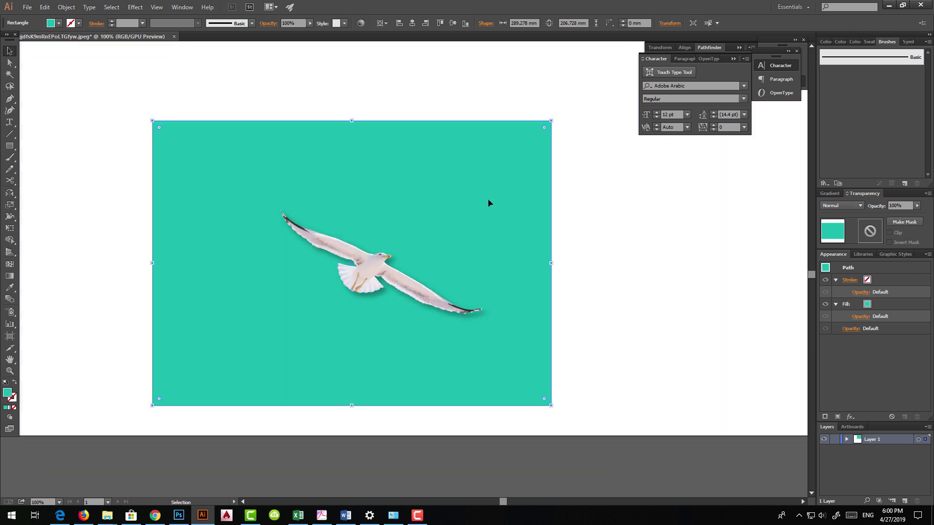
pyautogui.scroll(-1, 488, 203)
pyautogui.hotkey('ctrl', 'z')
pyautogui.hotkey('ctrl', 'z')
pyautogui.hotkey('ctrl', 'z')
# - Move the white silhouette onto the artboard, fill it black with hex 000000, and nudge it up
pyautogui.hotkey('ctrl', '-')
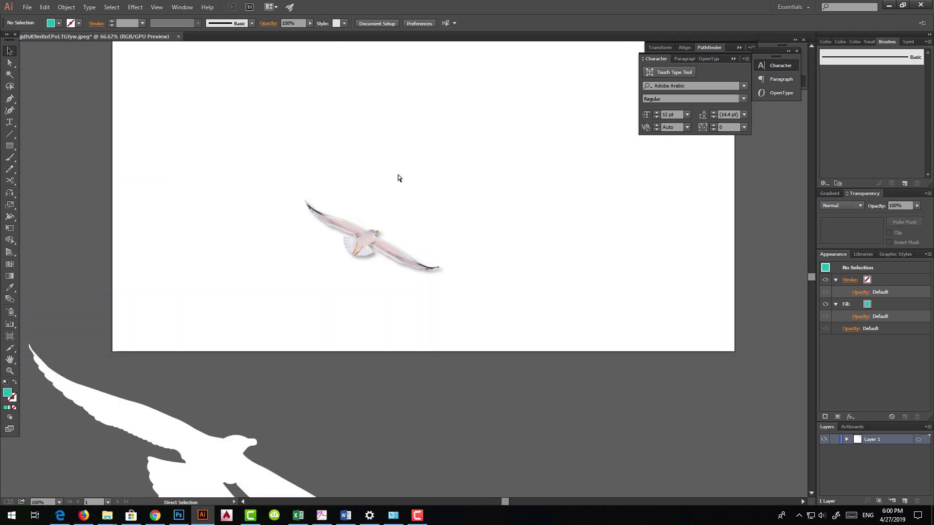
pyautogui.hotkey('ctrl', '-')
pyautogui.hotkey('ctrl', '-')
pyautogui.scroll(-1, 360, 238)
pyautogui.moveTo(313, 318); pyautogui.dragTo(422, 173)
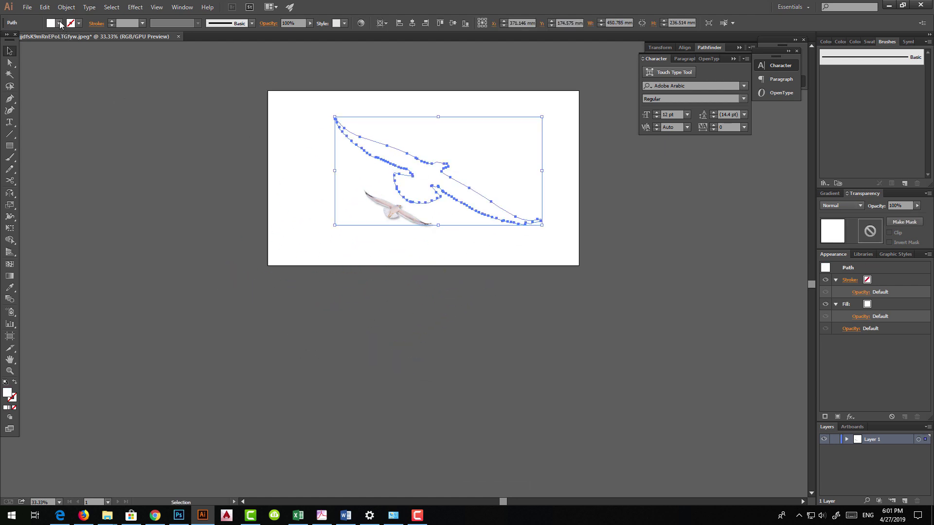
pyautogui.doubleClick(7, 393)
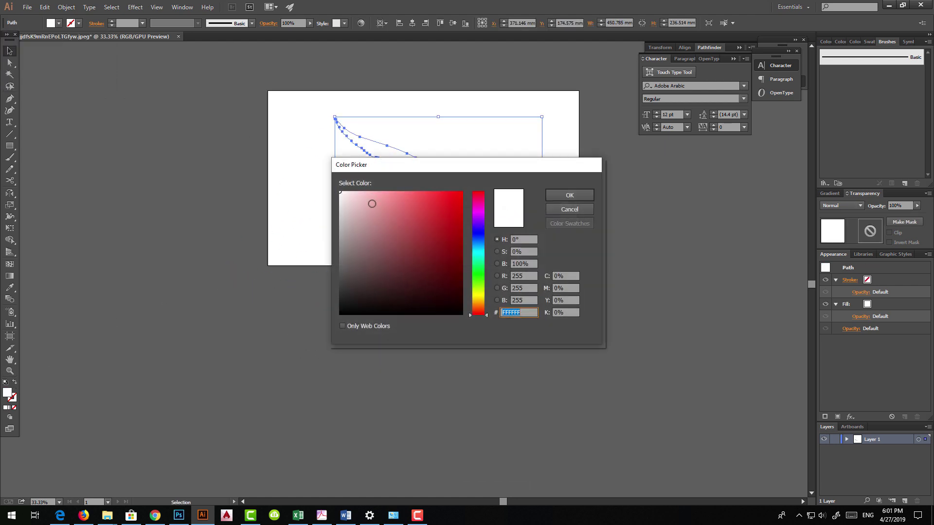
pyautogui.write('000000')
pyautogui.click(589, 195)
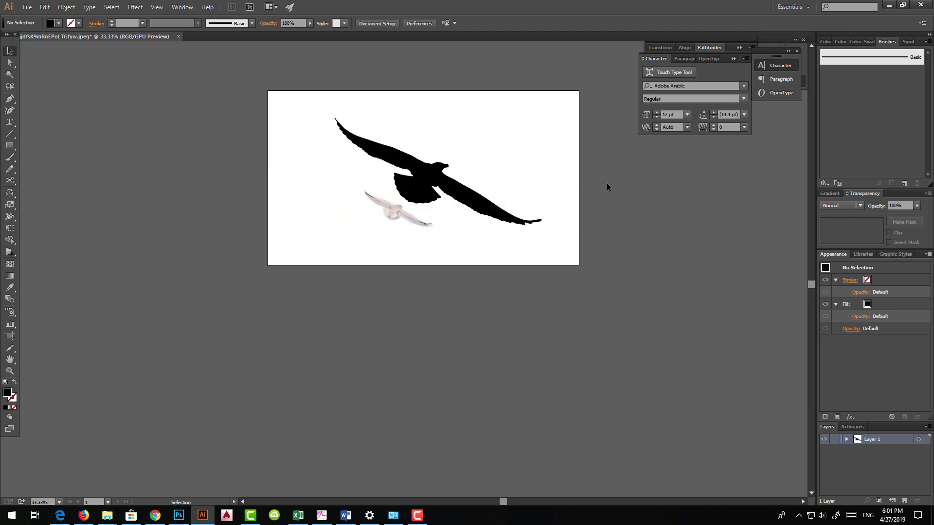
pyautogui.moveTo(442, 199); pyautogui.dragTo(442, 191)
pyautogui.click(552, 162)
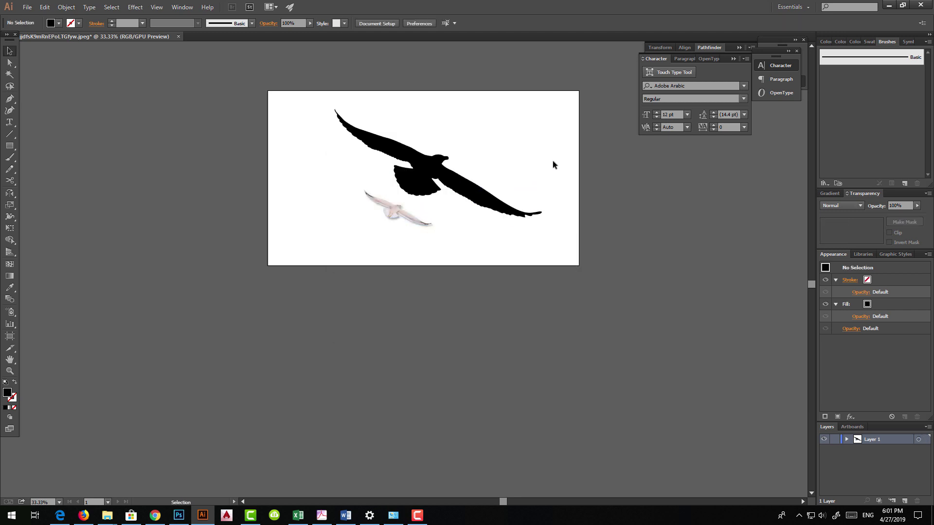
pyautogui.scroll(1, 535, 180)
pyautogui.scroll(1, 487, 214)
# - Scale the photo seagull up and position it lower left beneath the black silhouette's wing
pyautogui.scroll(2, 414, 233)
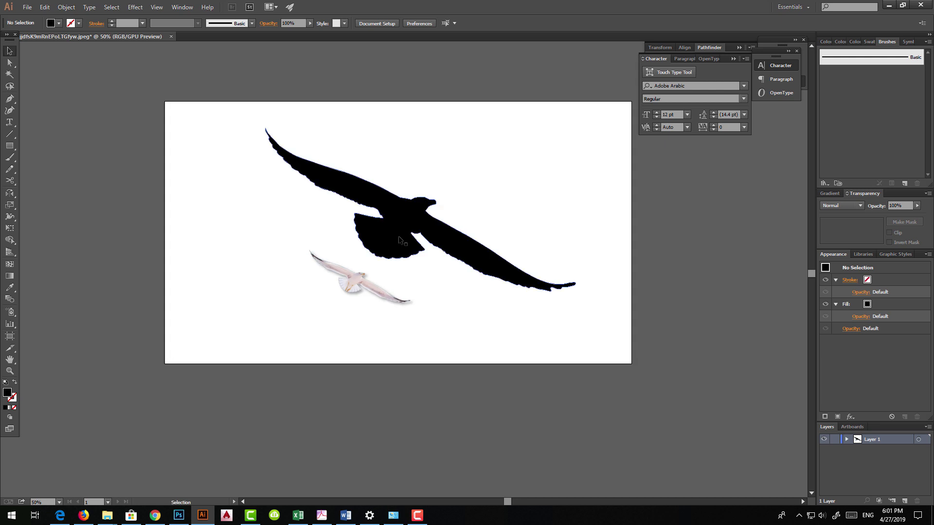
pyautogui.click(348, 291)
pyautogui.moveTo(310, 305); pyautogui.dragTo(275, 321)
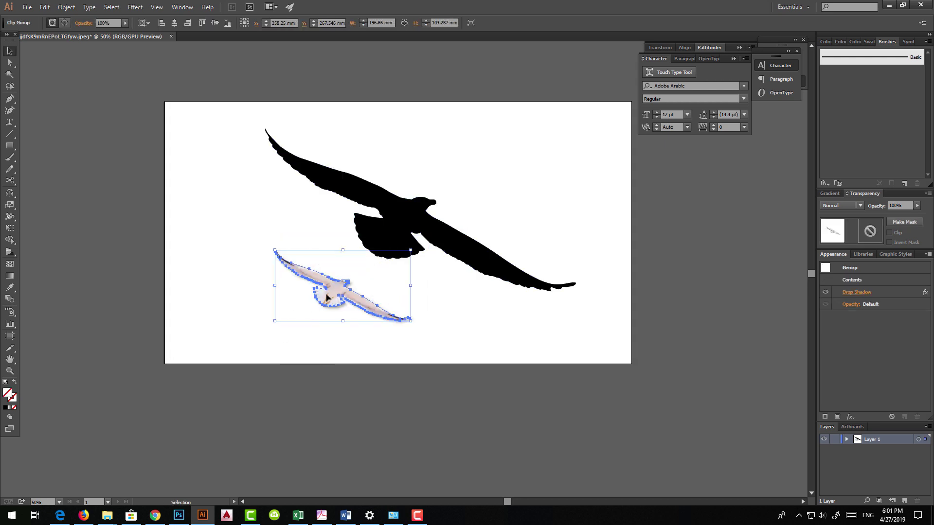
pyautogui.moveTo(327, 298); pyautogui.dragTo(330, 272)
pyautogui.moveTo(276, 295)
pyautogui.mouseDown()
pyautogui.moveTo(232, 320)
pyautogui.moveTo(330, 292)
pyautogui.mouseUp()
pyautogui.click(264, 202)
pyautogui.moveTo(257, 204)
pyautogui.mouseDown()
pyautogui.moveTo(250, 227)
pyautogui.moveTo(240, 224)
pyautogui.mouseUp()
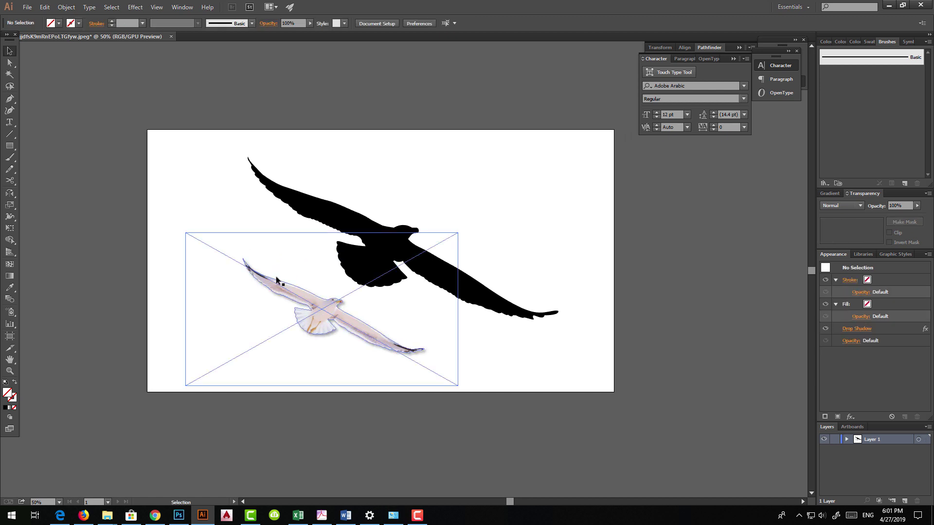
pyautogui.click(276, 278)
pyautogui.click(231, 227)
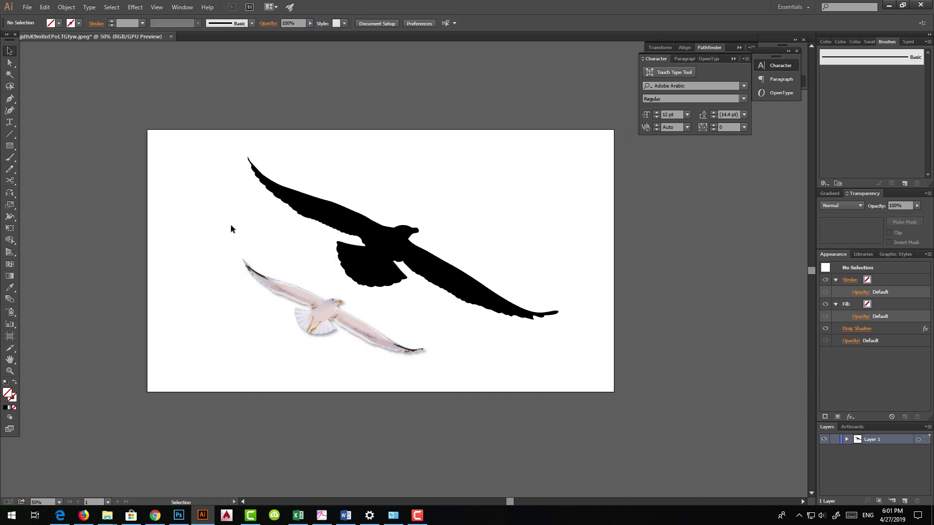